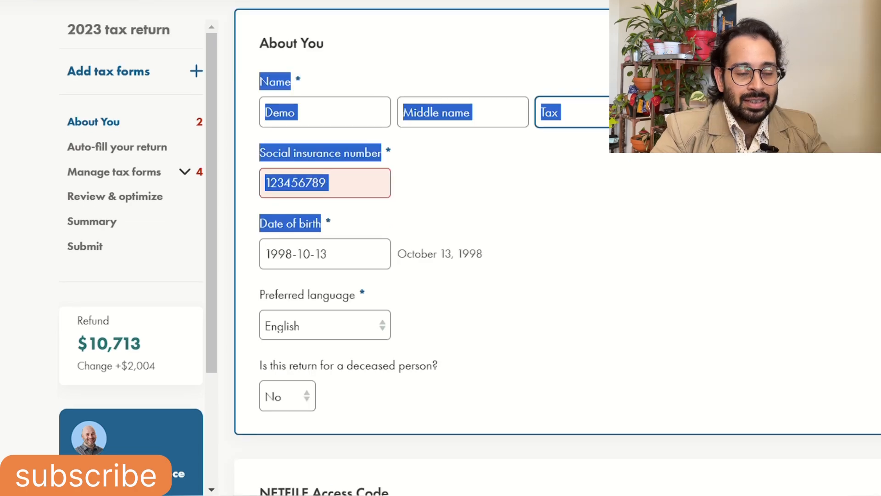
Review the personal details in About You and the fields of the Mailing Address section
left_click(386, 171)
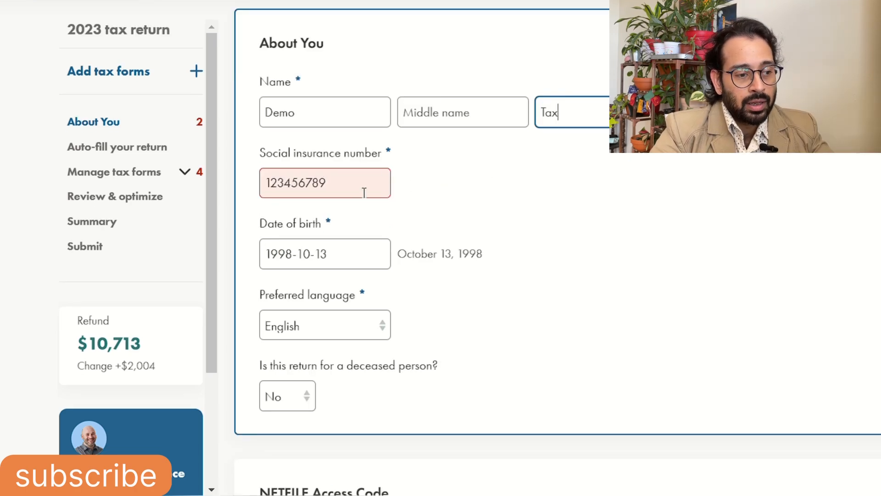
left_click(344, 189)
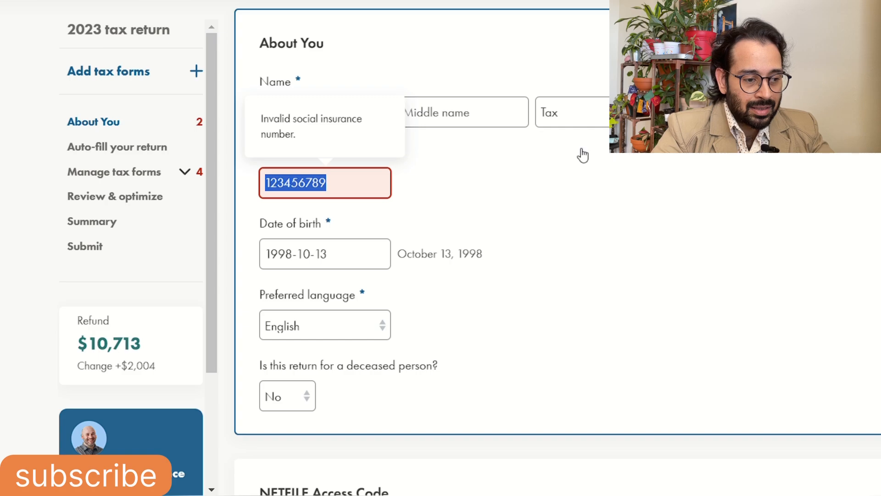
left_click(334, 110)
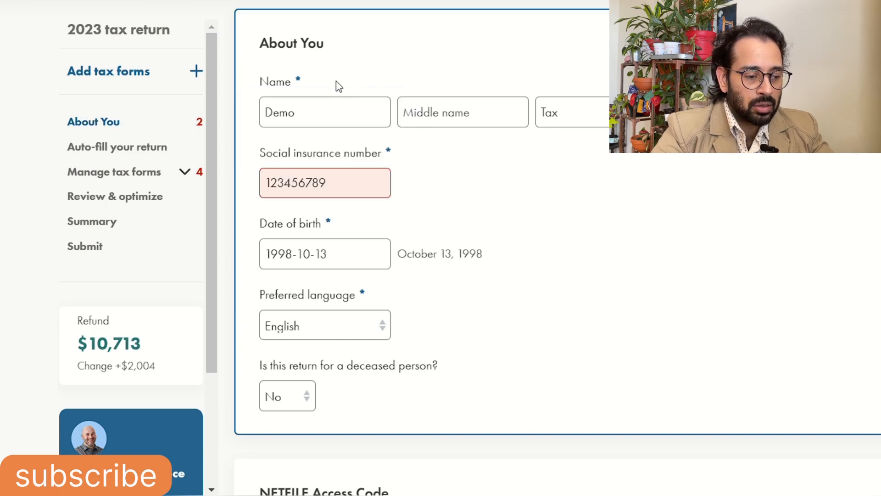
left_click_drag(261, 42, 291, 84)
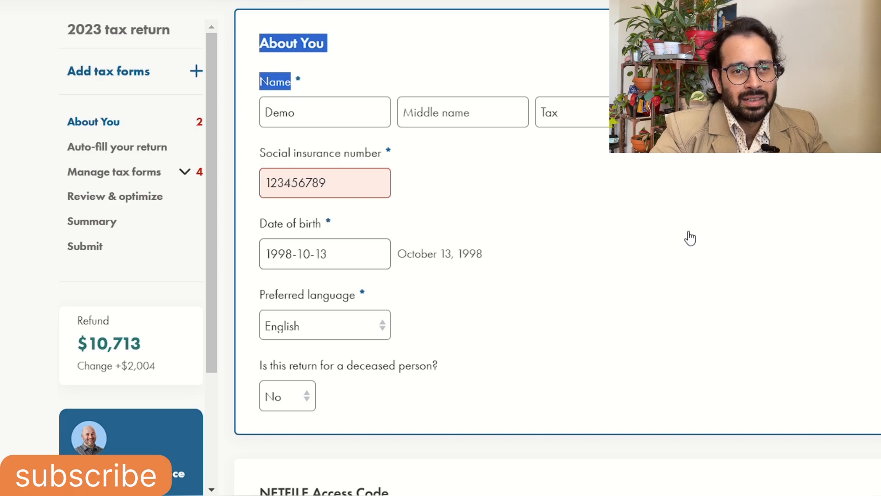
scroll(684, 234, "down", 10)
scroll(677, 233, "down", 4)
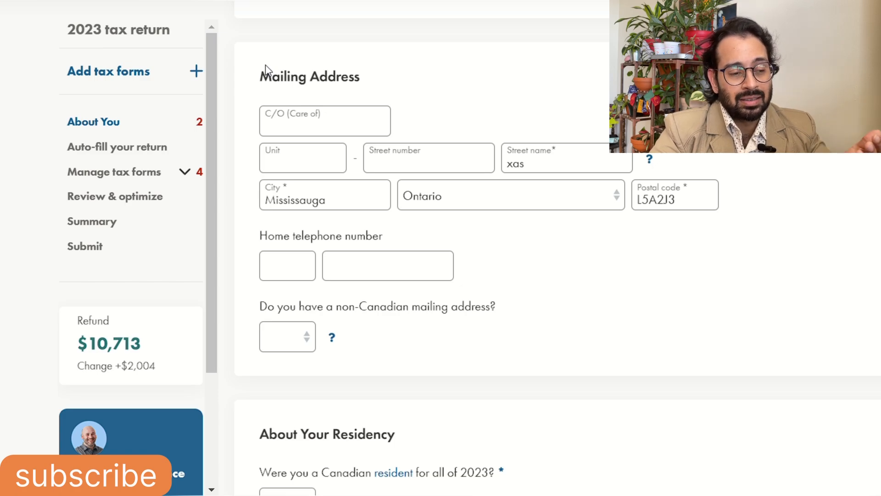
left_click_drag(266, 71, 415, 122)
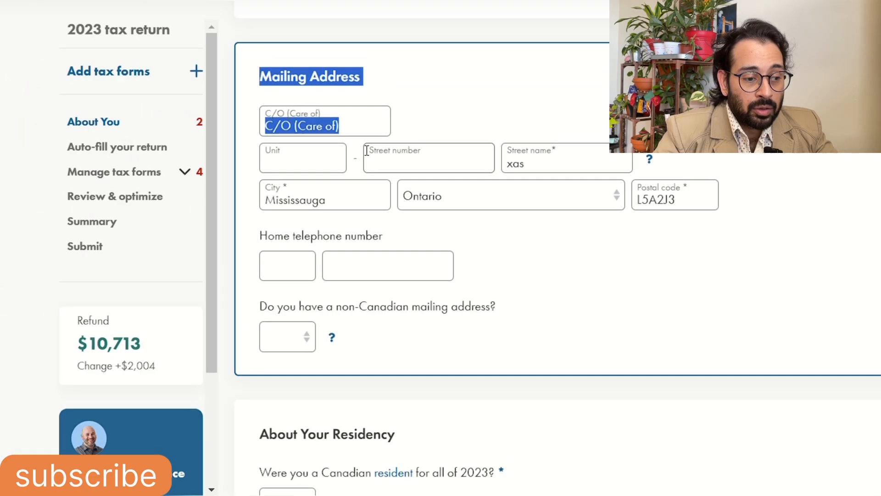
Review the residency, province and family questions, including the available marital status options for December 31, 2023
scroll(383, 210, "down", 5)
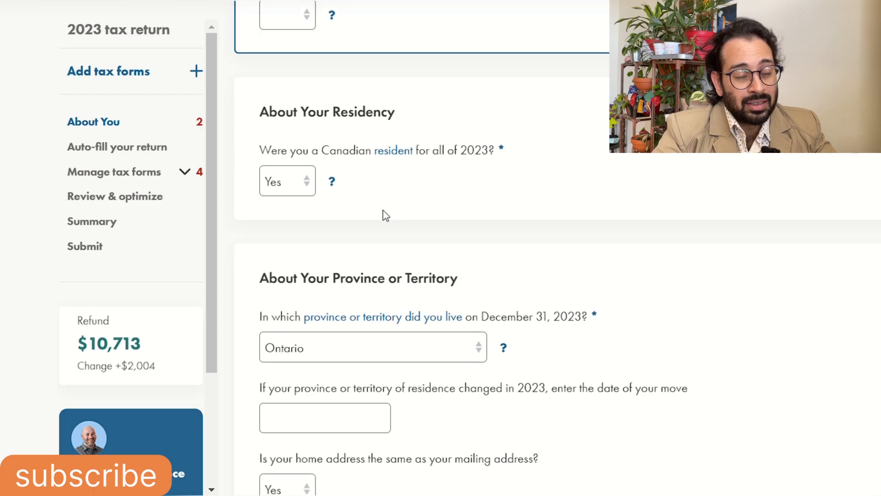
scroll(383, 210, "down", 4)
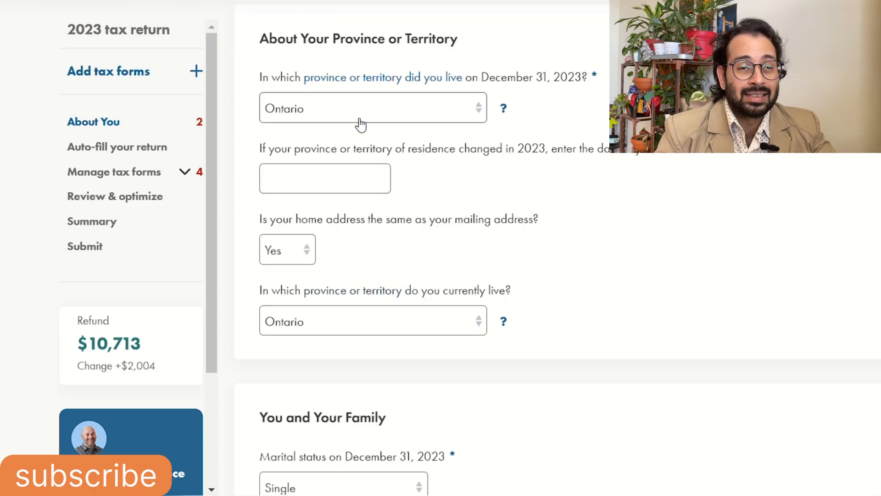
scroll(362, 135, "up", 3)
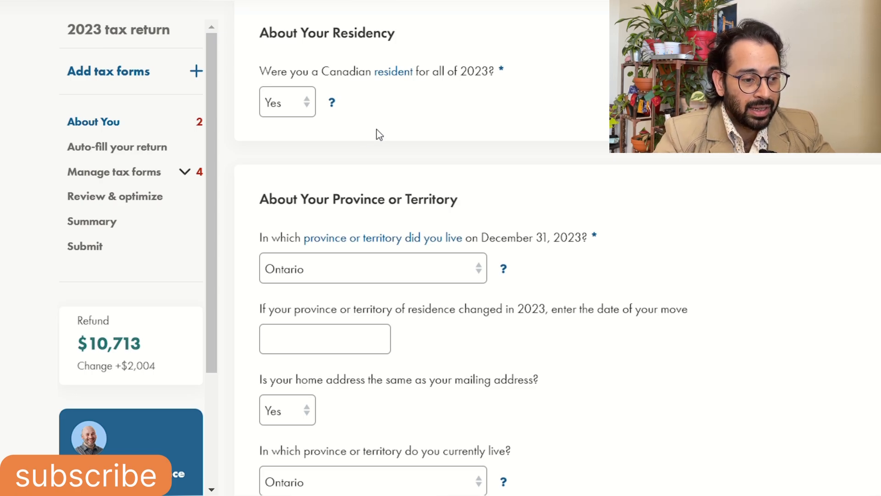
scroll(377, 130, "down", 4)
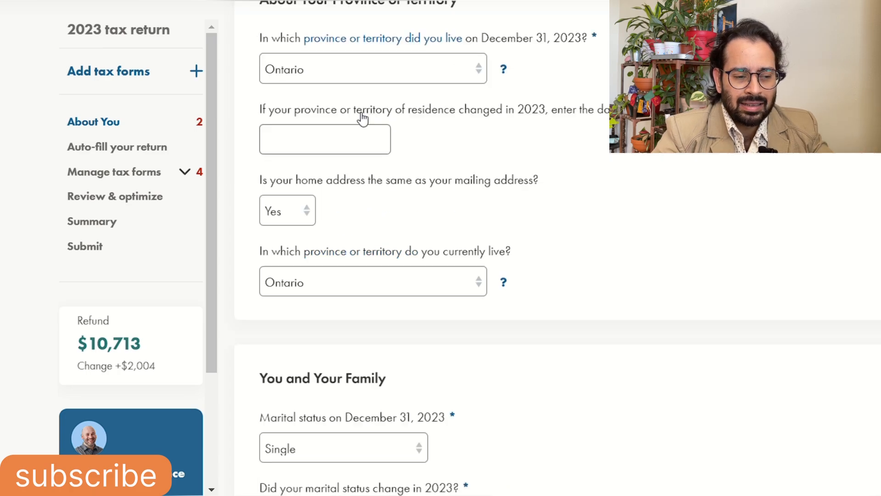
scroll(315, 118, "up", 1)
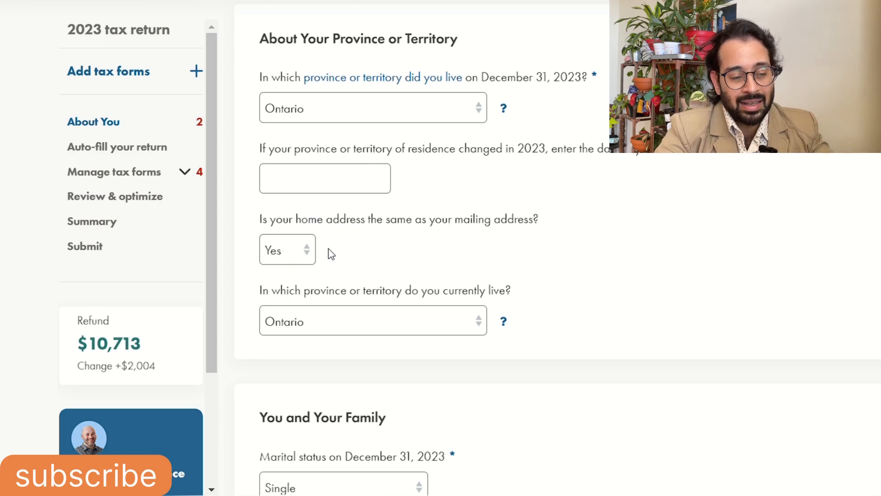
scroll(322, 248, "down", 5)
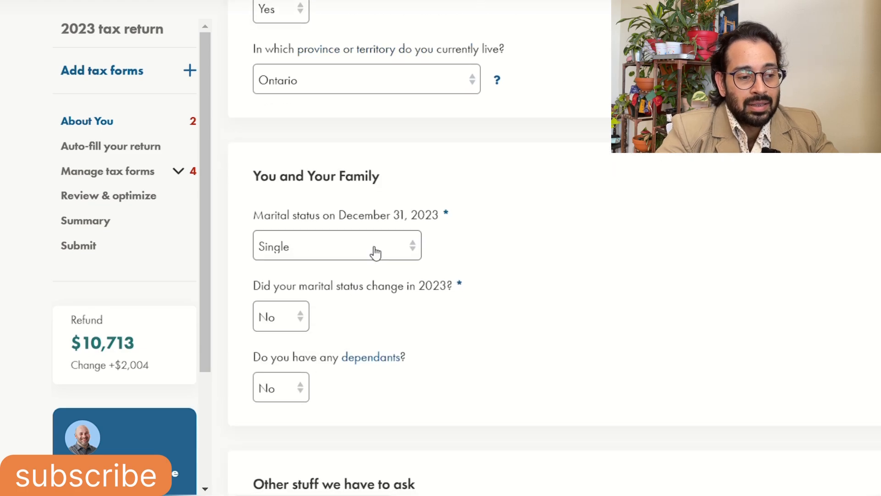
left_click_drag(256, 176, 389, 181)
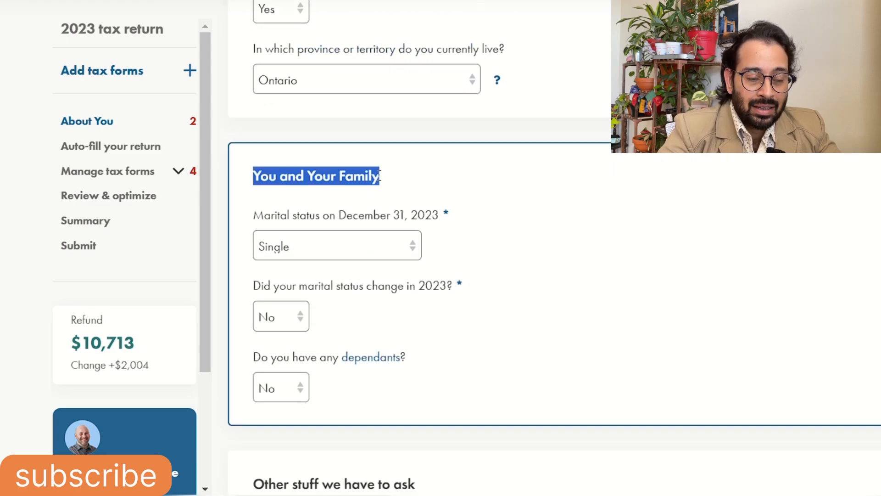
left_click(285, 246)
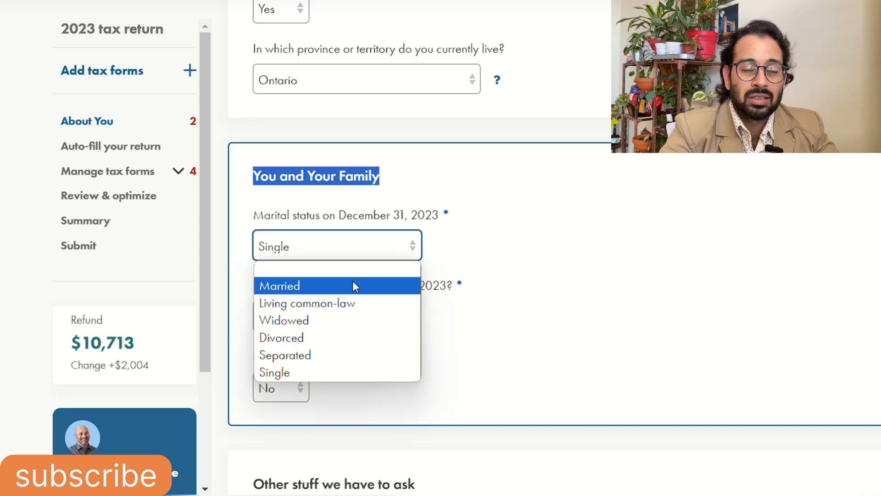
left_click(638, 271)
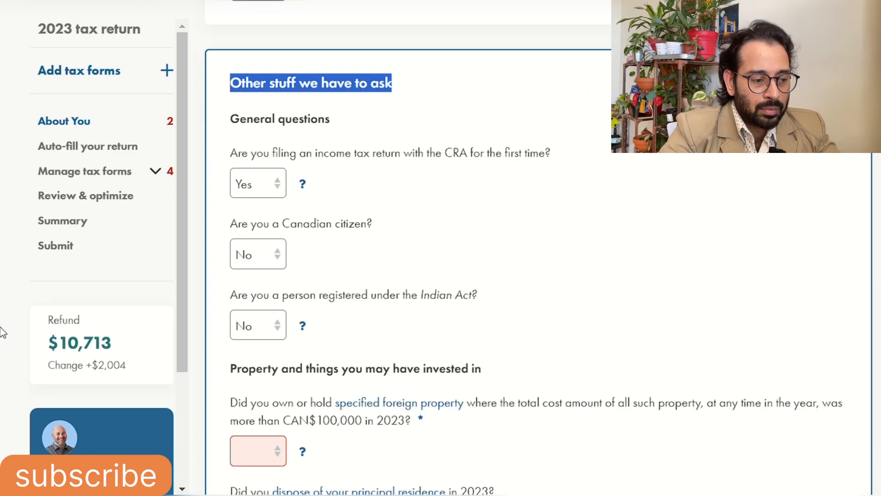
Answer No to owning specified foreign property costing more than CAN$100,000 in 2023
left_click(1, 328)
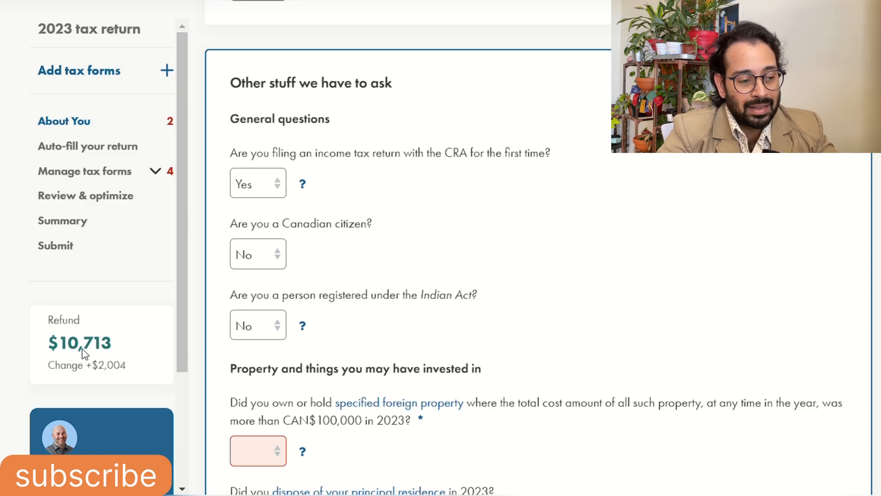
scroll(317, 222, "down", 7)
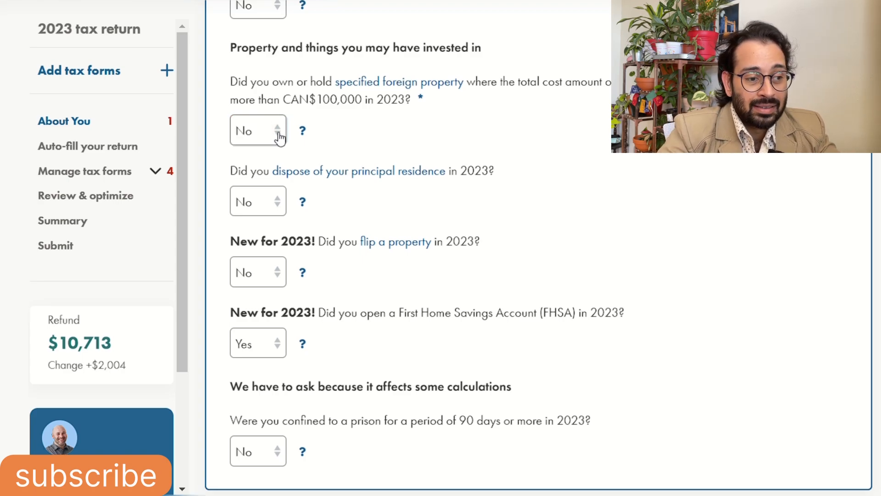
left_click_drag(284, 100, 405, 99)
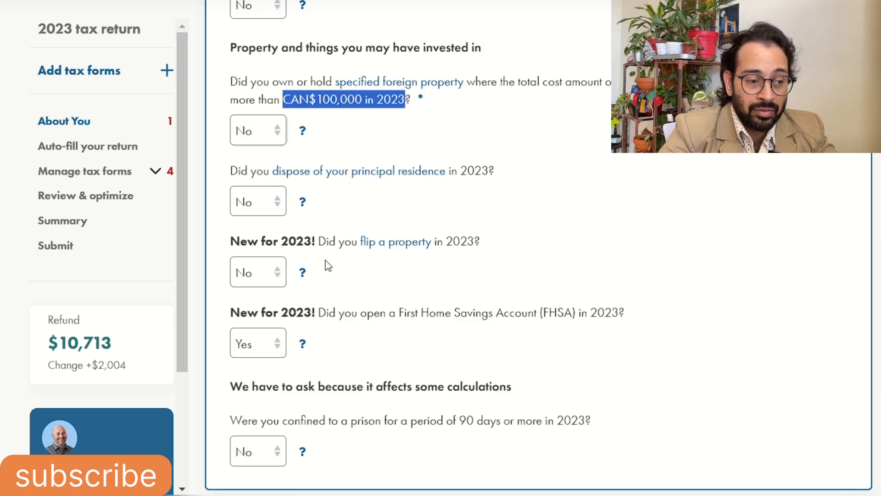
Review the 2023 questions about flipping a property and opening a First Home Savings Account
left_click_drag(248, 241, 379, 243)
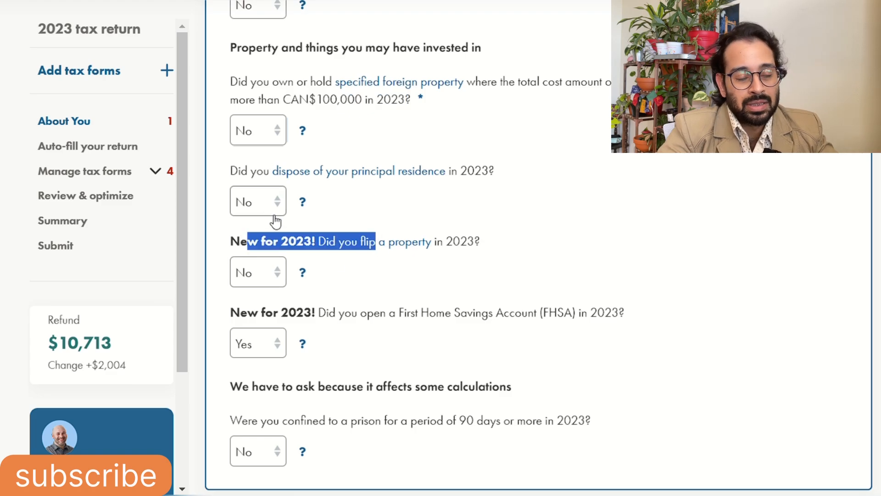
left_click(238, 323)
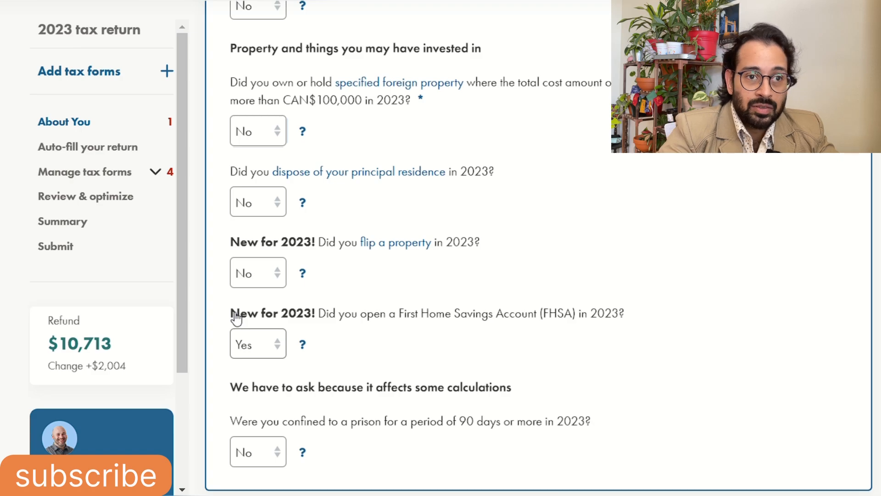
left_click(237, 317)
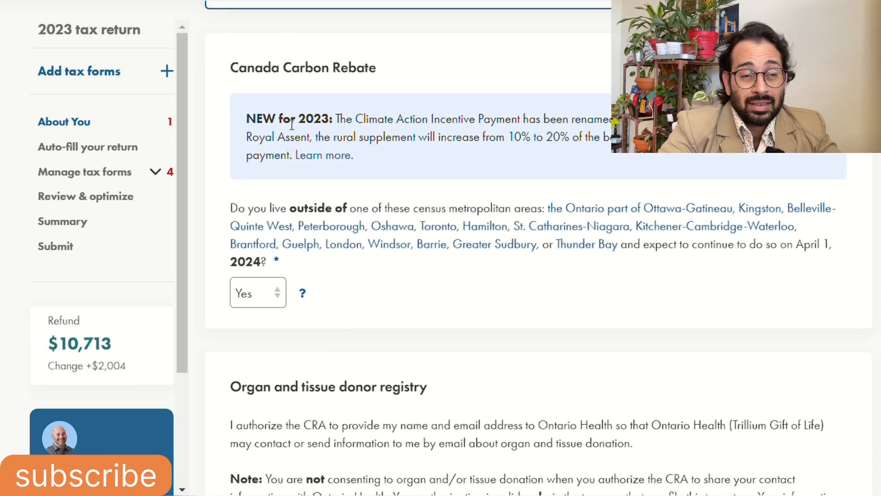
Set the Canada Carbon Rebate question about living outside the listed census metropolitan areas to No
left_click_drag(228, 68, 388, 72)
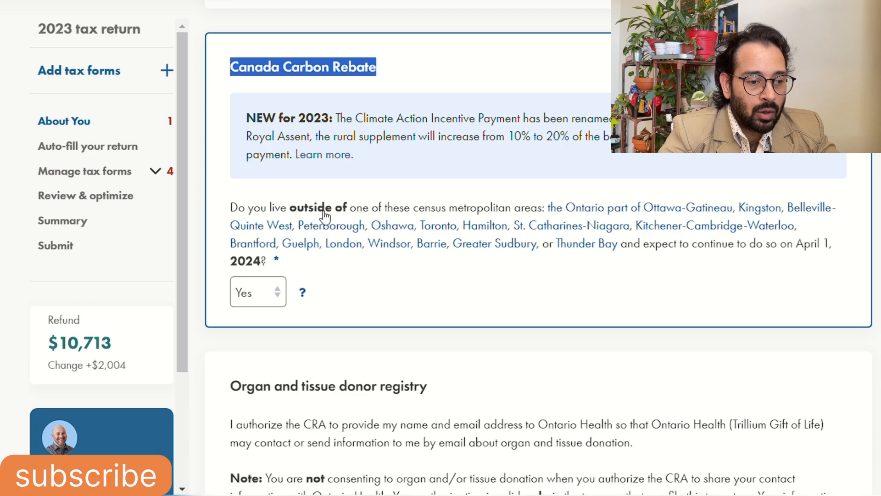
left_click_drag(476, 207, 851, 247)
left_click(852, 248)
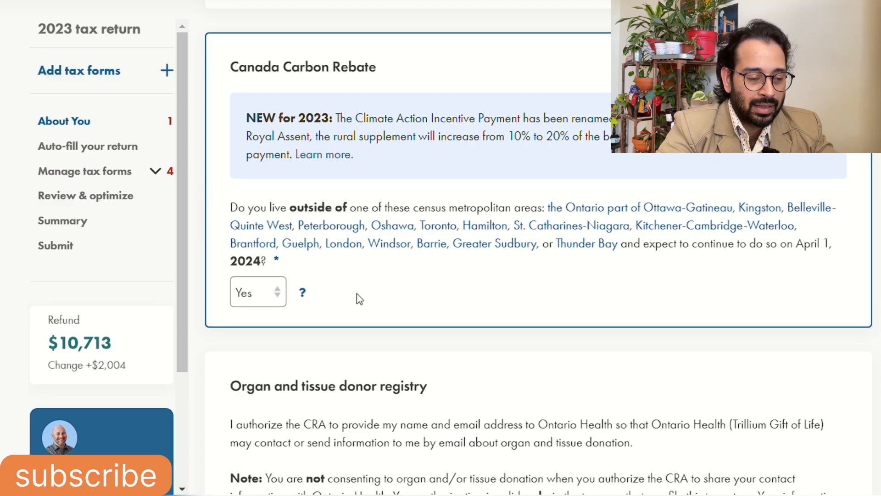
left_click(257, 293)
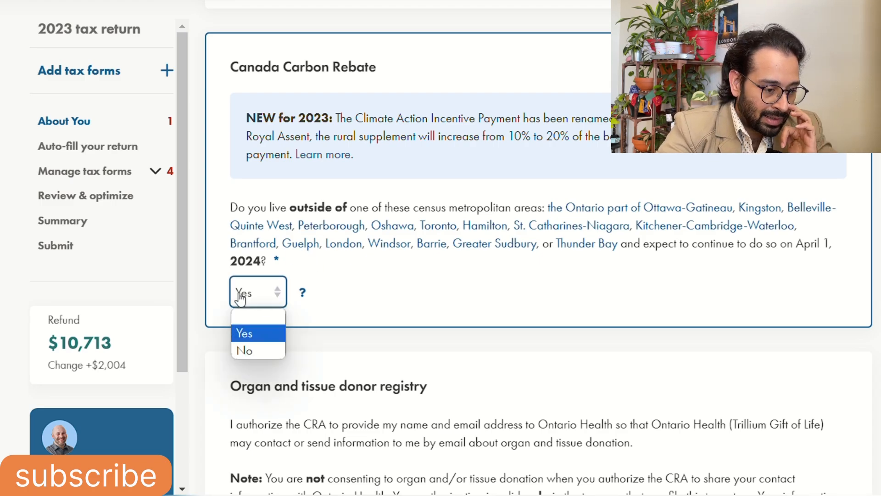
left_click(270, 352)
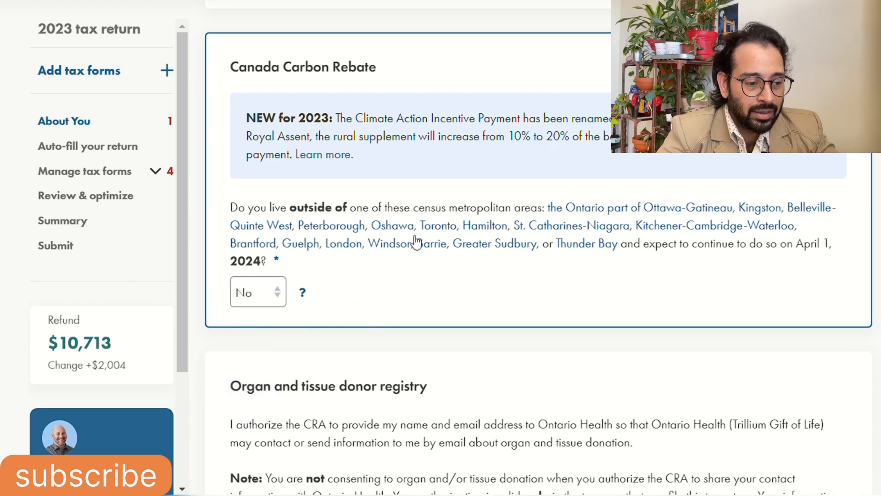
Review the organ and tissue donor registry, Ontario Trillium Benefit and CRA My Account sections
scroll(415, 242, "down", 5)
left_click_drag(214, 138, 665, 277)
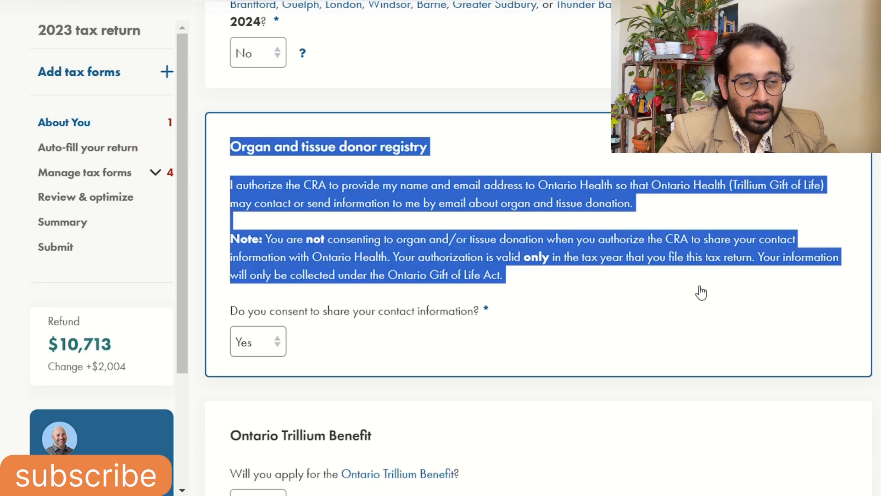
left_click(527, 341)
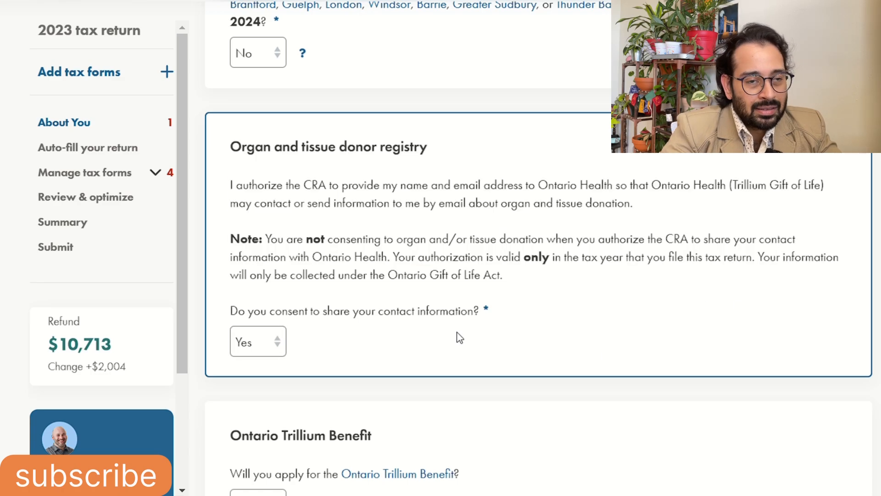
scroll(501, 259, "down", 8)
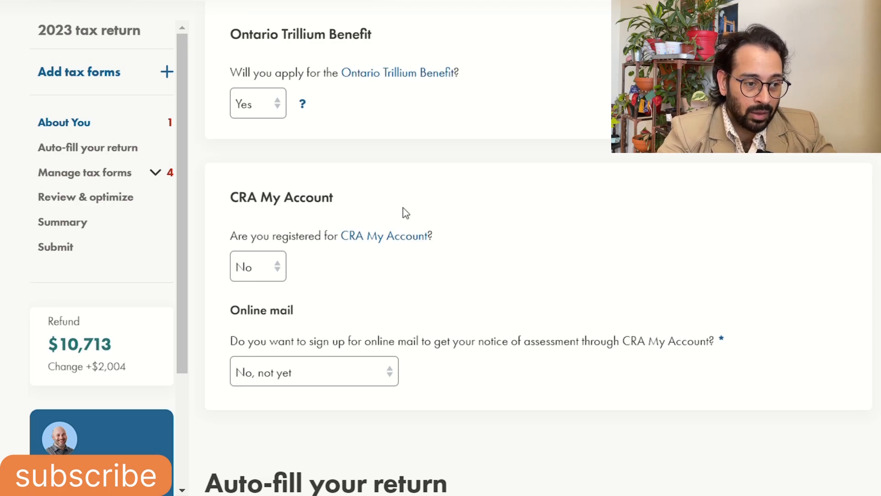
left_click_drag(223, 38, 371, 104)
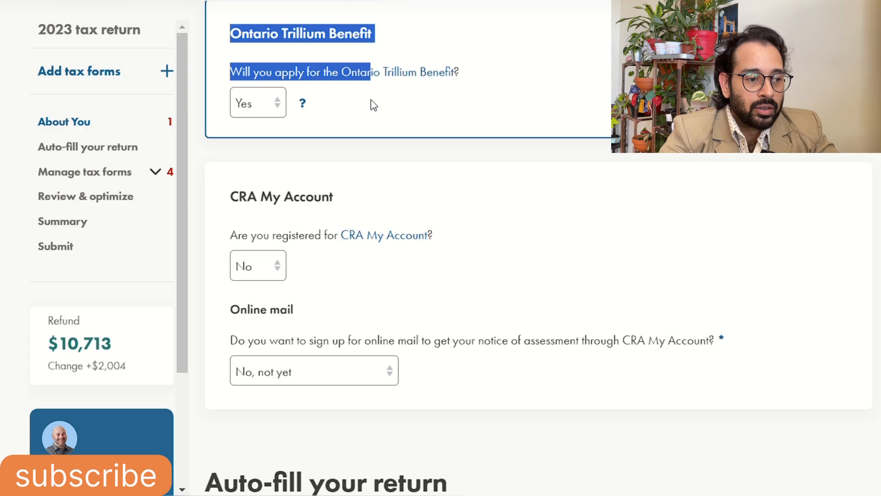
left_click(404, 102)
left_click_drag(233, 37, 297, 40)
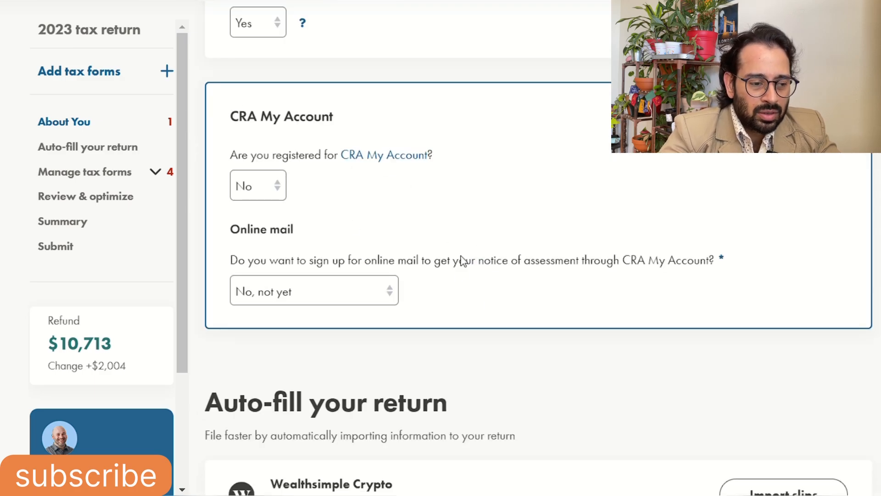
Look over the auto-fill import options and open the searchable list of income tax forms, deductions and credits
scroll(484, 246, "down", 3)
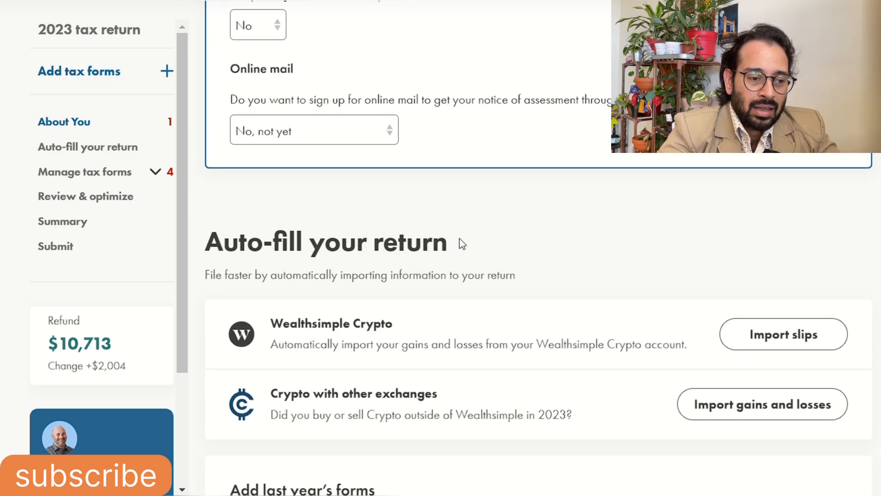
scroll(443, 216, "down", 2)
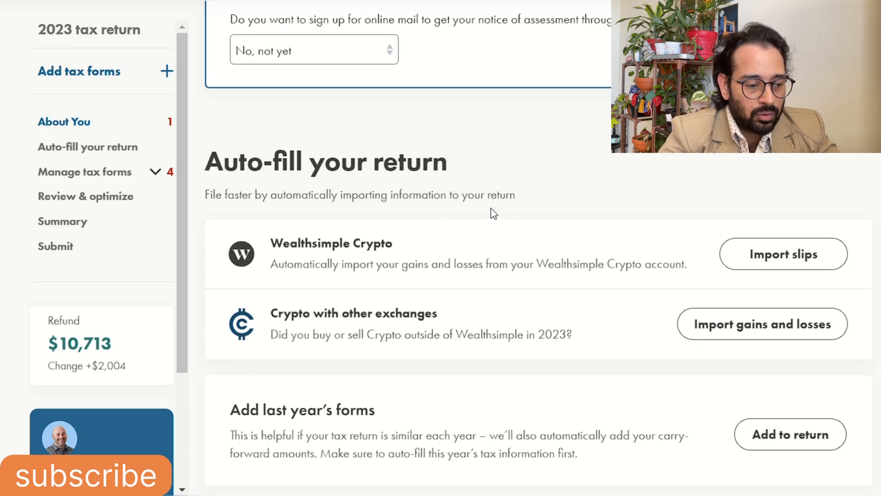
scroll(422, 188, "down", 5)
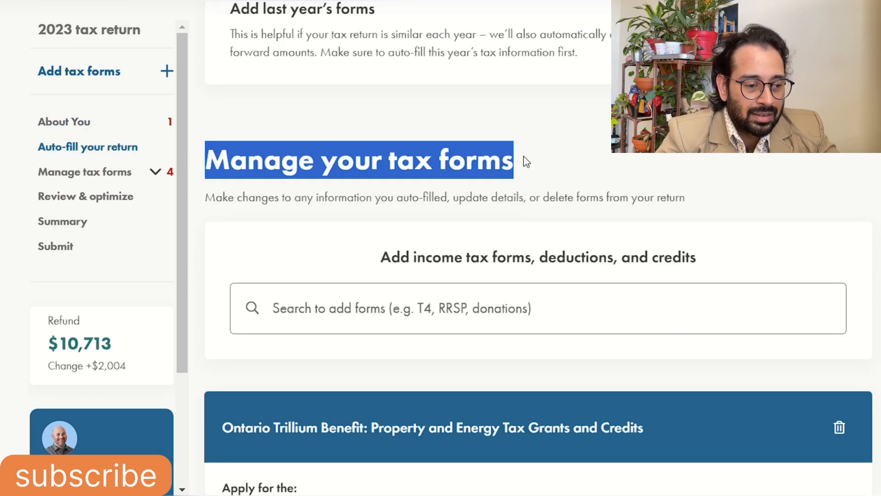
left_click(367, 307)
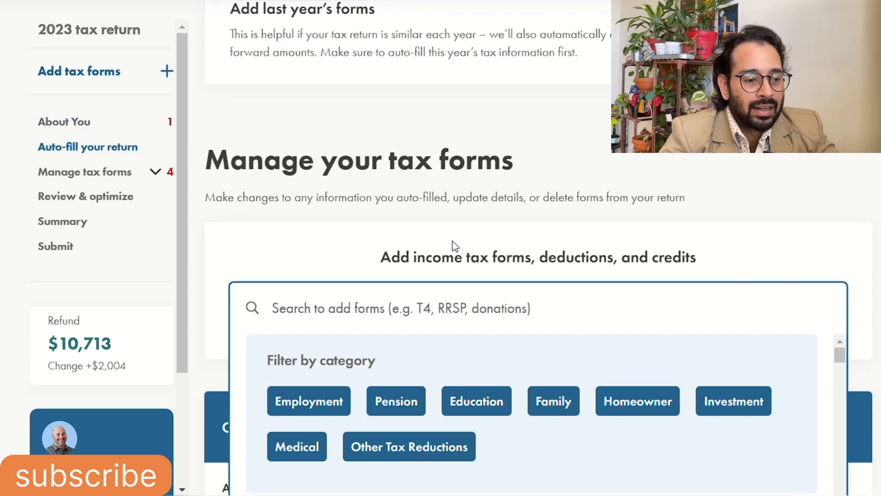
scroll(455, 246, "down", 2)
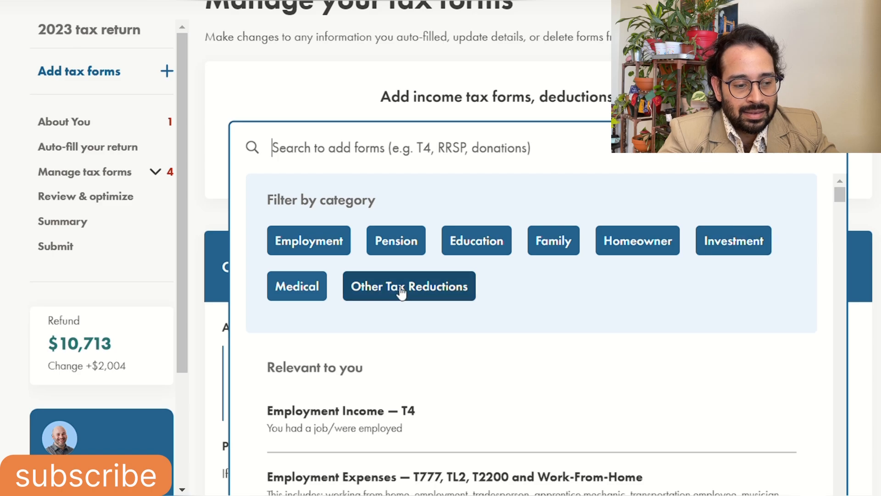
Browse the form categories, filter the form list by Employment, and return to the Manage your tax forms section
scroll(404, 215, "down", 2)
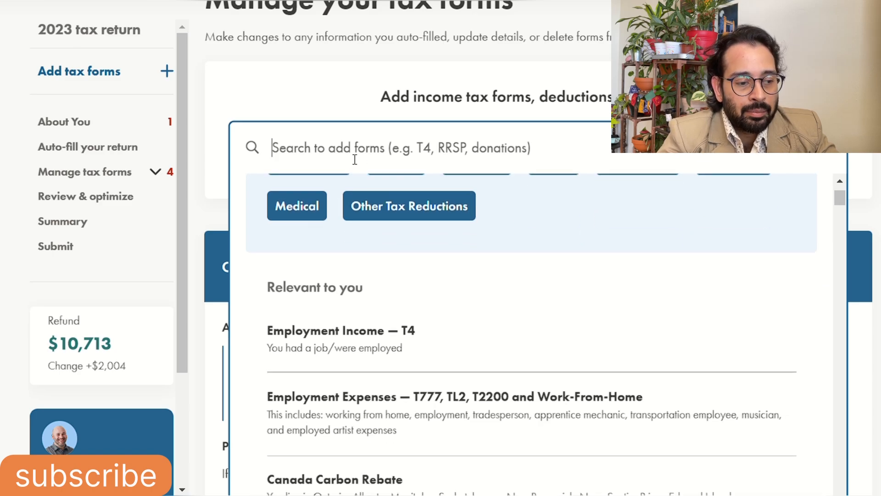
scroll(337, 230, "up", 2)
left_click(310, 246)
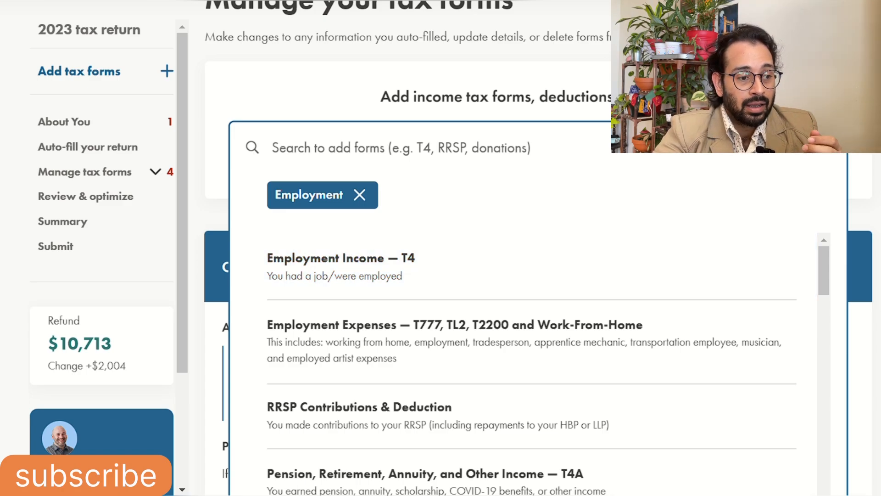
scroll(360, 228, "up", 12)
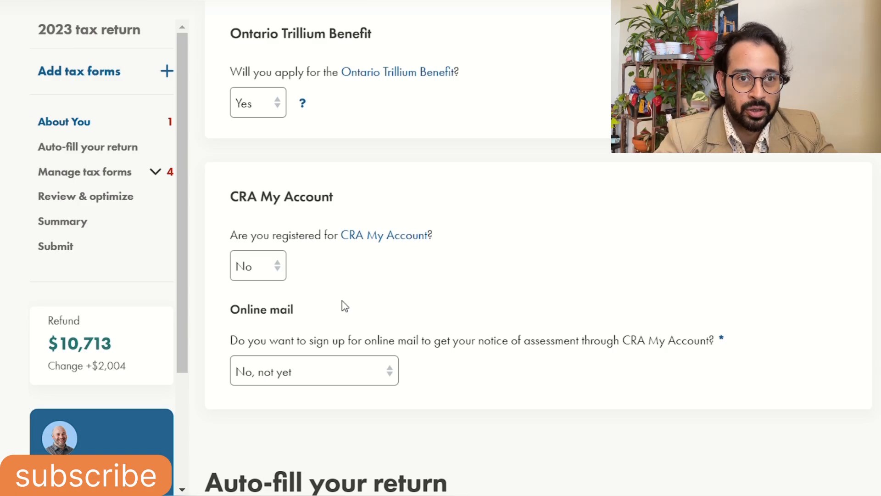
scroll(334, 295, "down", 10)
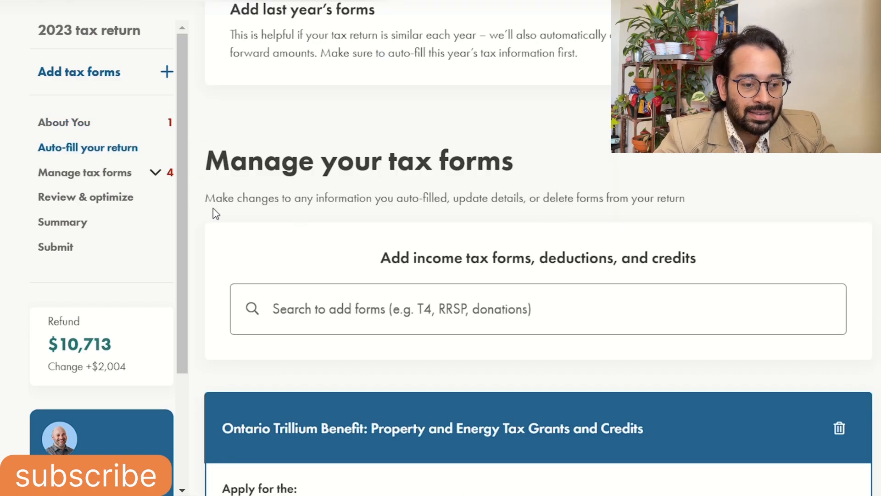
Reopen the form list filtered by Employment, look through the employment-related forms, and close the list
left_click(550, 312)
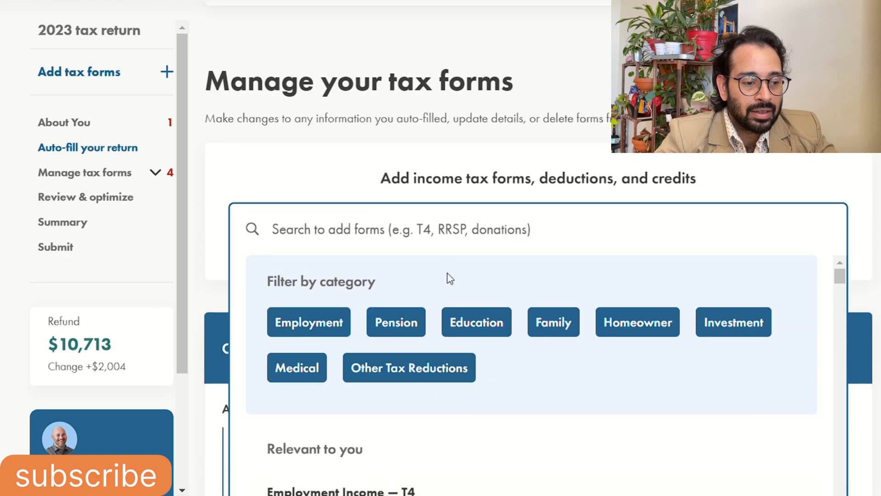
left_click(338, 323)
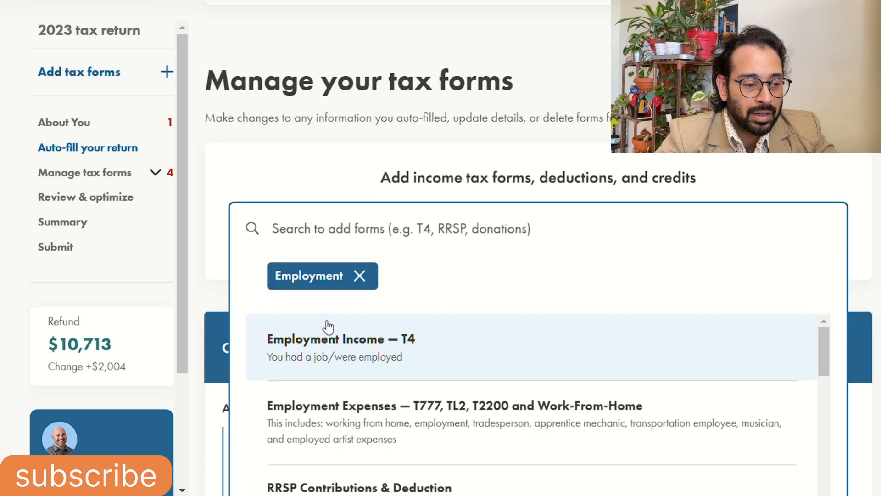
scroll(349, 317, "down", 5)
scroll(301, 353, "up", 2)
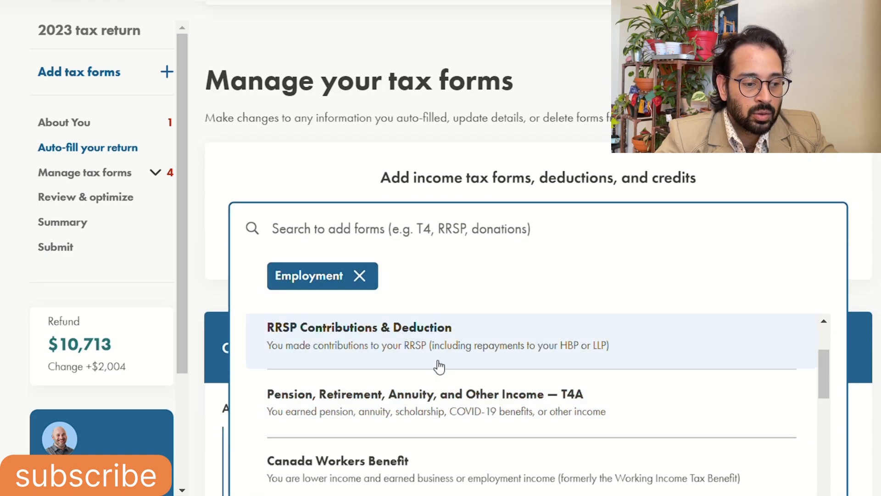
scroll(444, 375, "down", 2)
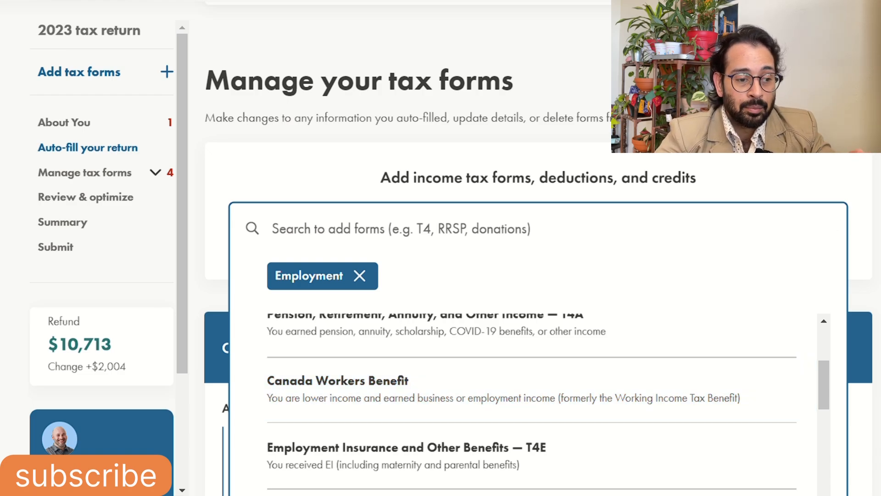
left_click(628, 138)
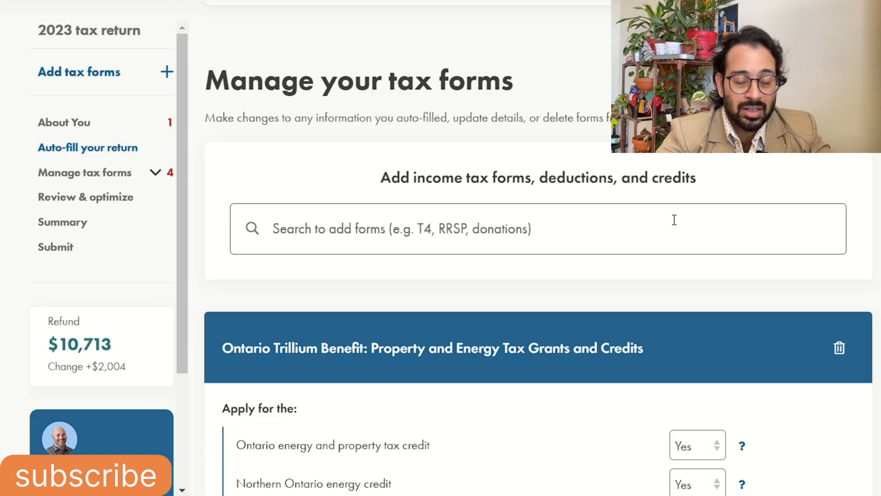
Review the Ontario Trillium Benefit form's heading and its Ontario energy and property tax credit option
scroll(673, 218, "down", 5)
left_click_drag(222, 106, 397, 112)
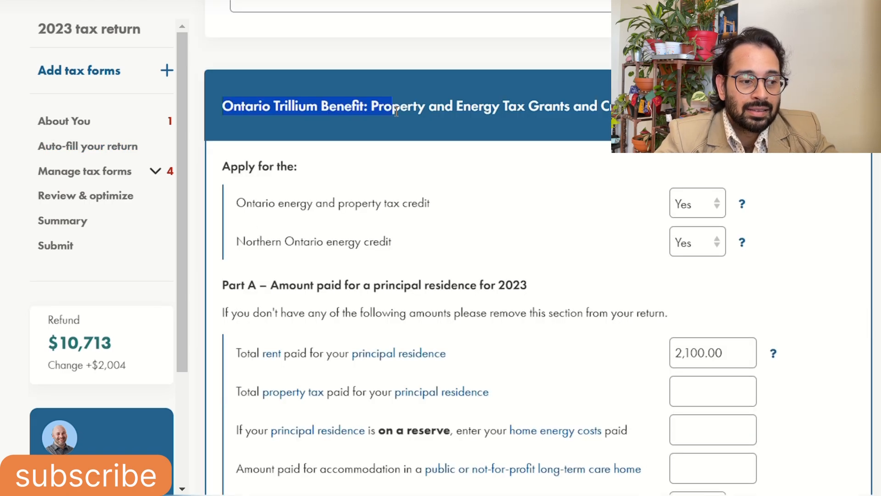
left_click_drag(243, 114, 617, 112)
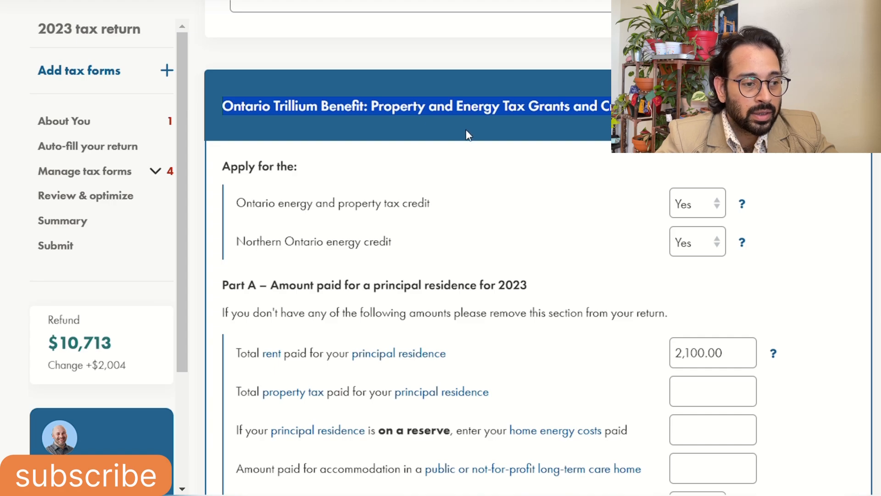
scroll(467, 135, "down", 2)
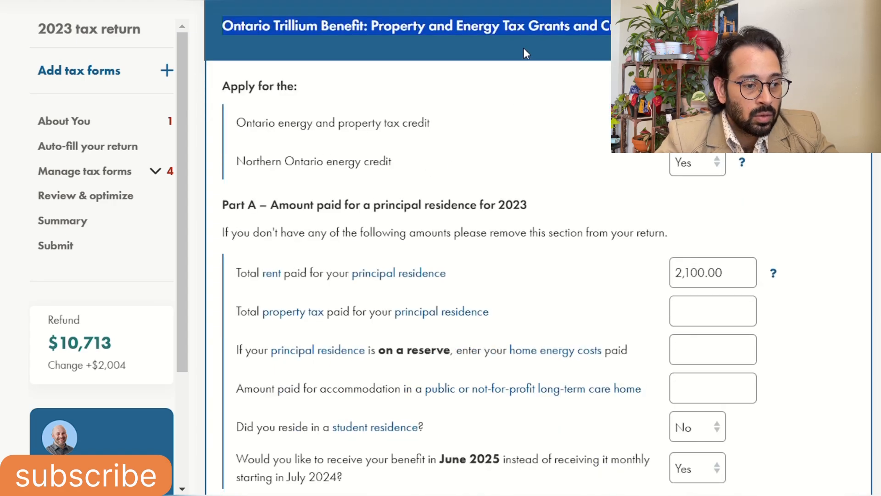
left_click(299, 128)
left_click_drag(268, 124, 433, 129)
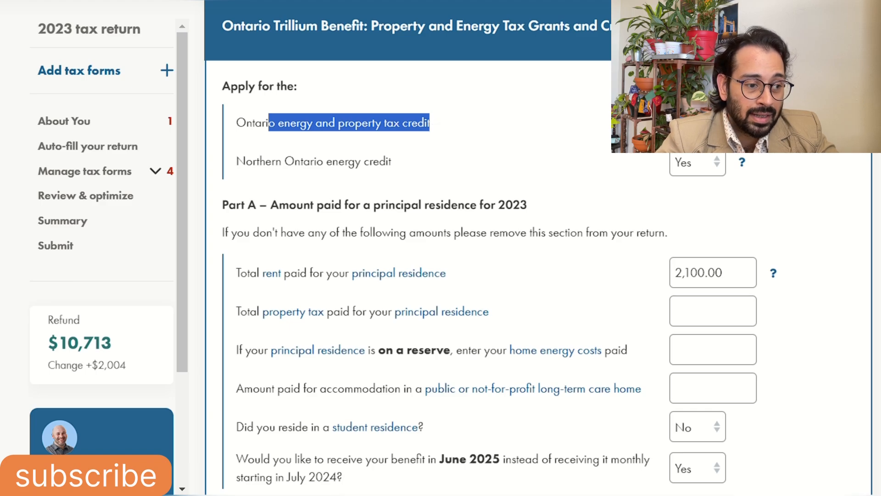
Set the Northern Ontario energy credit application to No in the Ontario Trillium Benefit form
left_click_drag(265, 161, 413, 165)
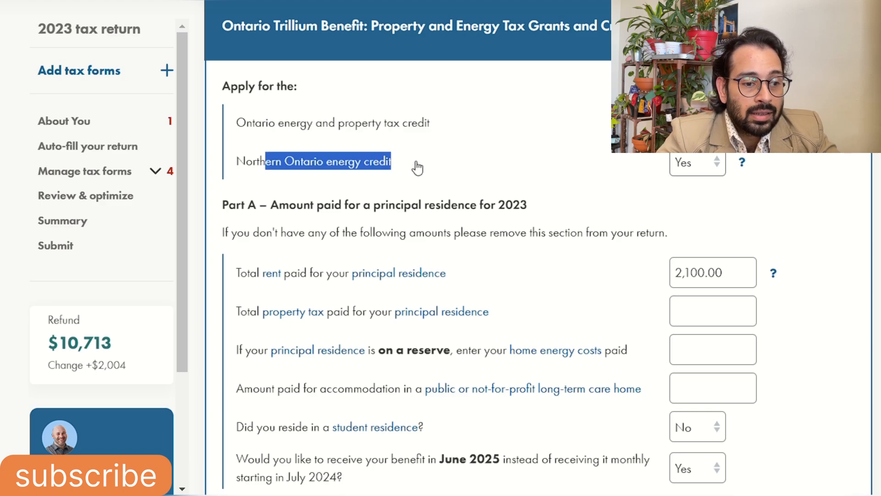
left_click(672, 165)
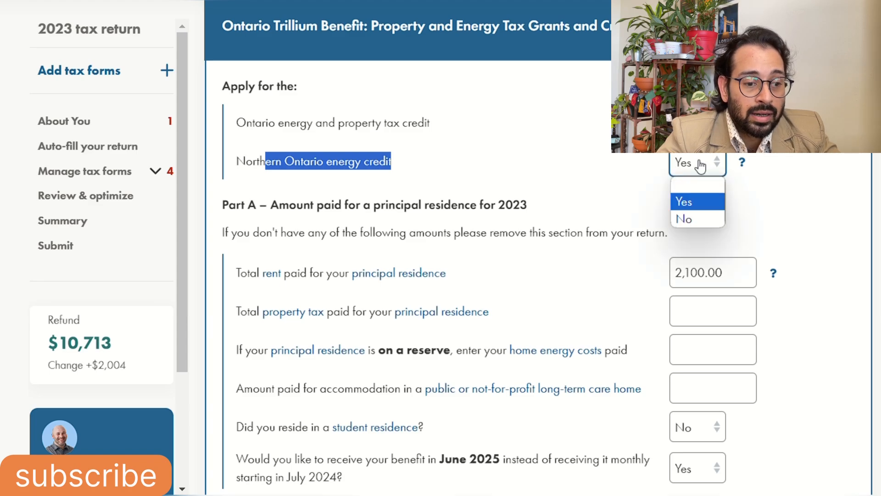
left_click(695, 220)
left_click(758, 199)
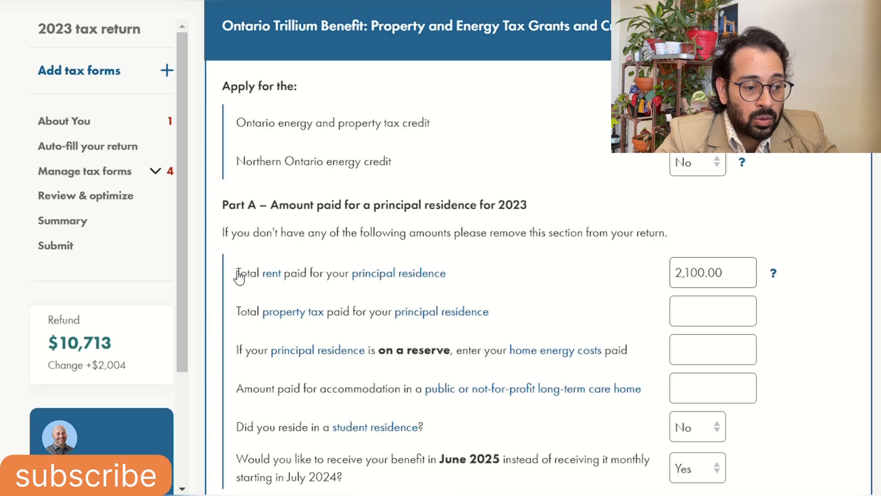
Review the Part A principal residence amounts, including total rent paid and long-term care accommodation costs
left_click_drag(238, 276, 473, 276)
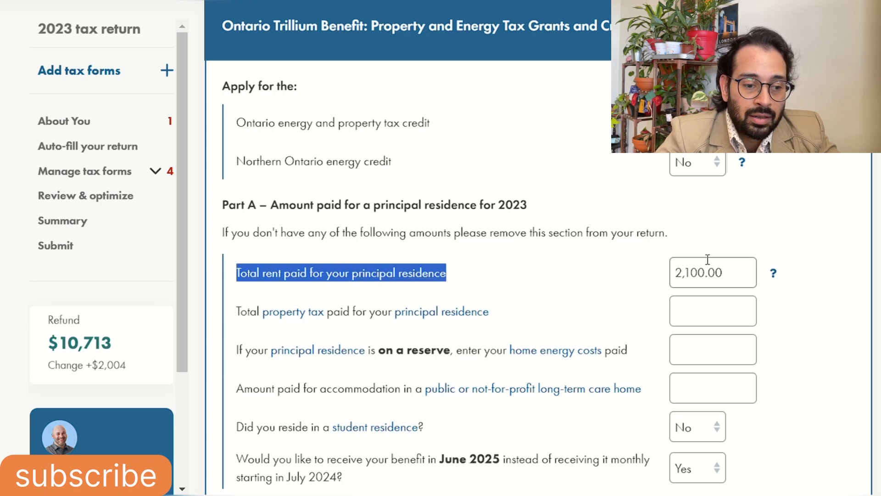
left_click(750, 271)
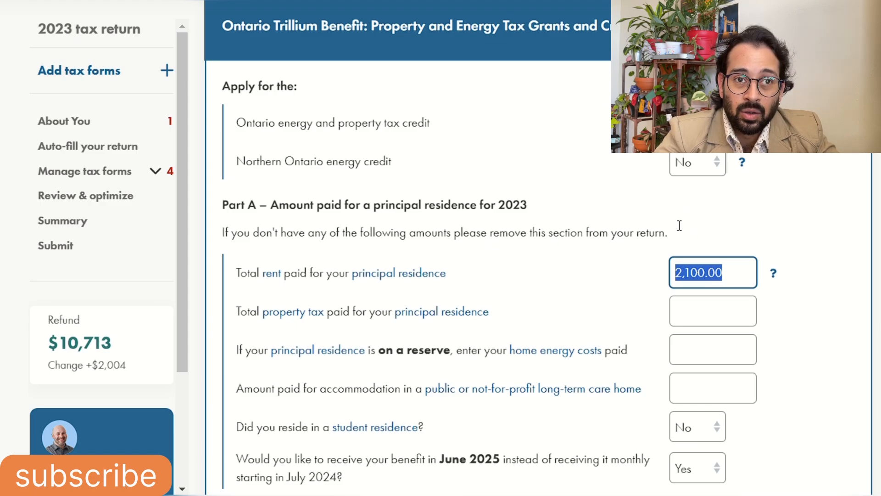
left_click(705, 266)
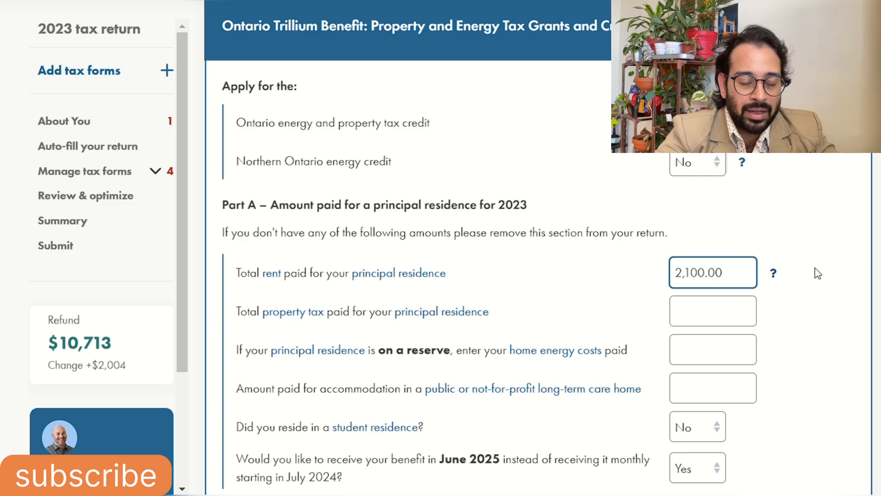
scroll(833, 268, "down", 3)
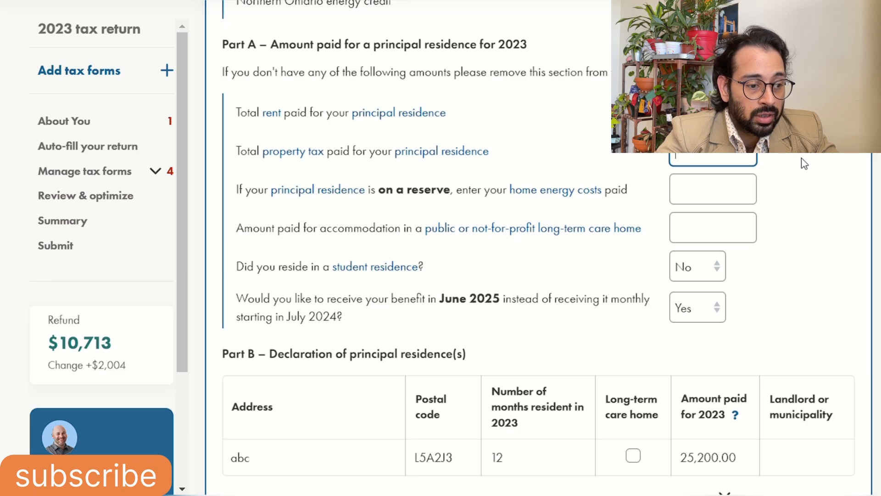
left_click(672, 228)
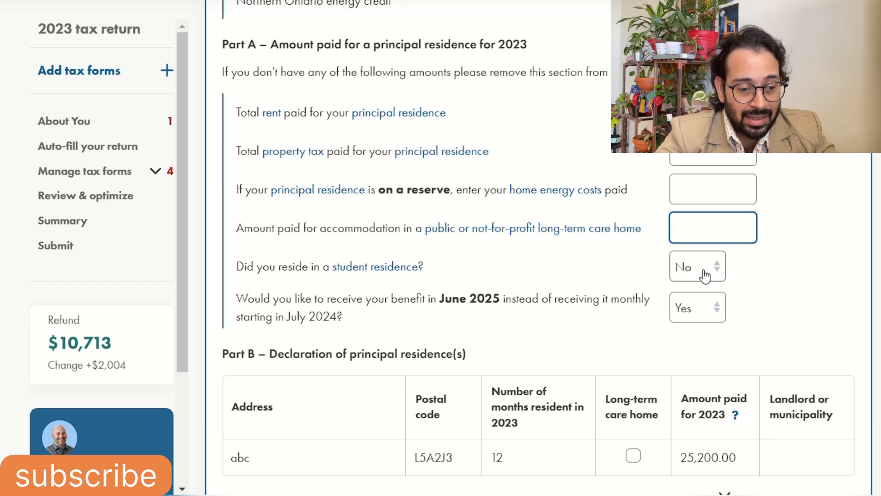
Examine the Part B principal residence declaration, checking the address entry and the amount paid for 2023
scroll(705, 275, "down", 5)
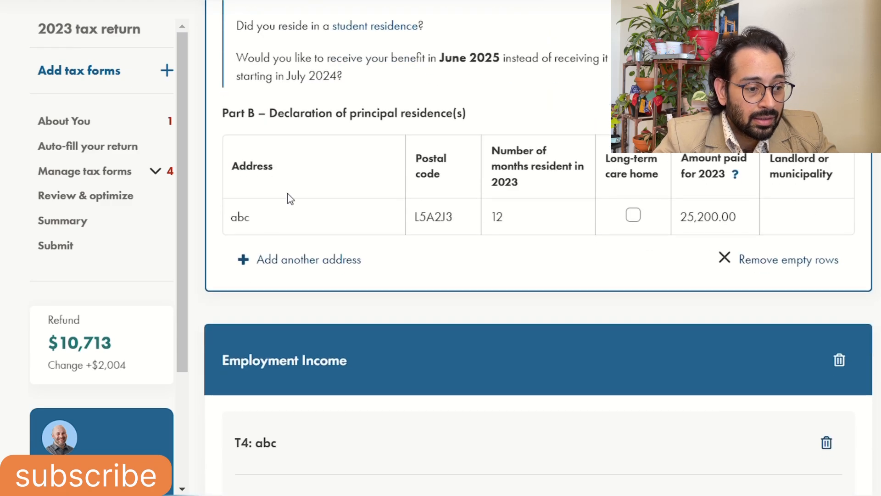
left_click_drag(257, 217, 231, 217)
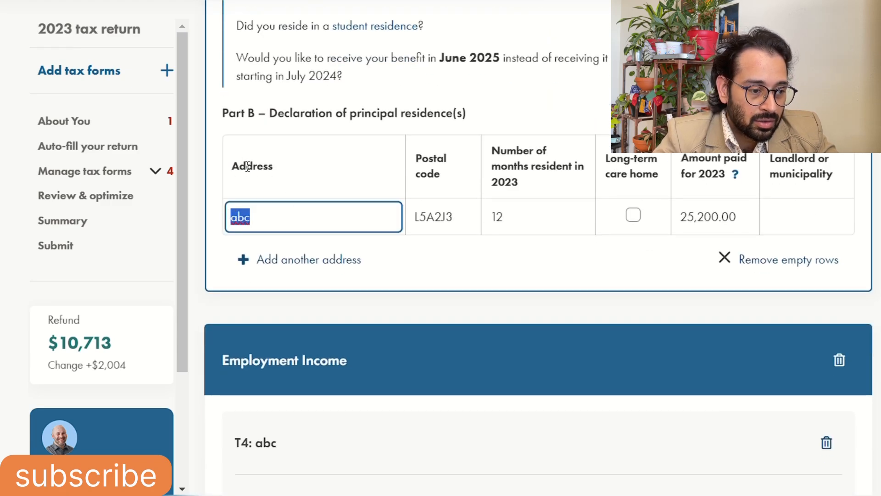
left_click(290, 214)
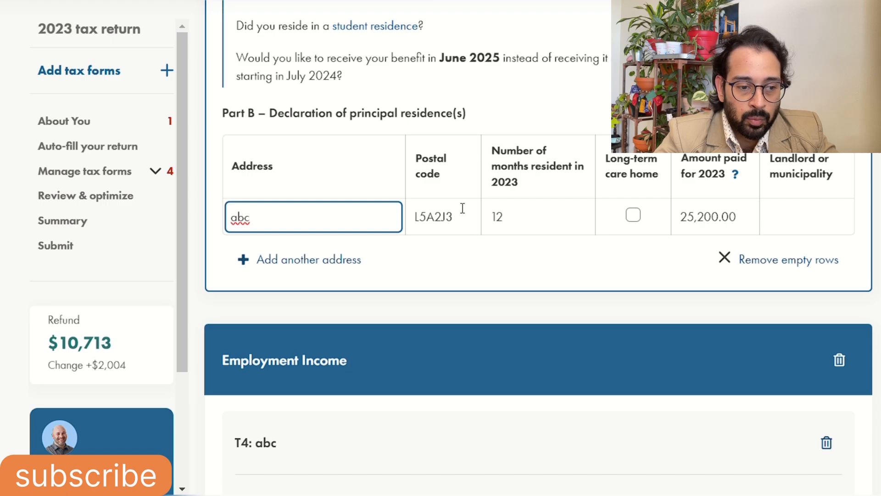
left_click(741, 225)
left_click_drag(741, 225, 668, 222)
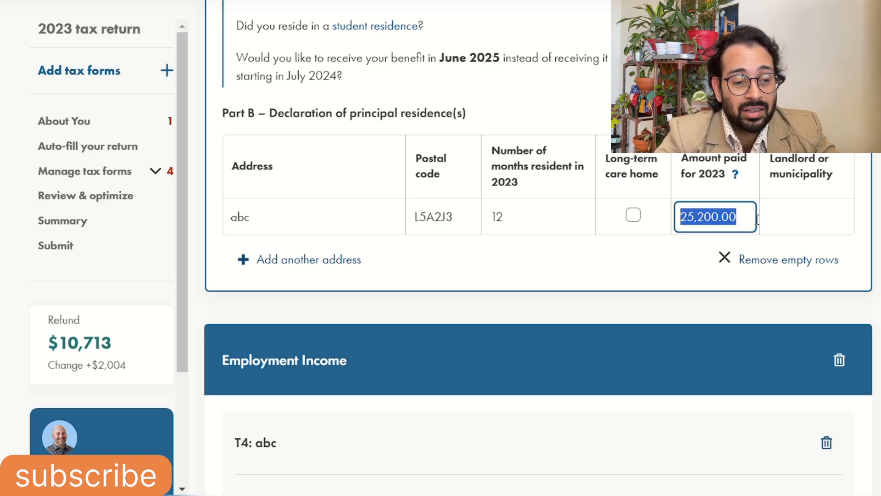
left_click(704, 217)
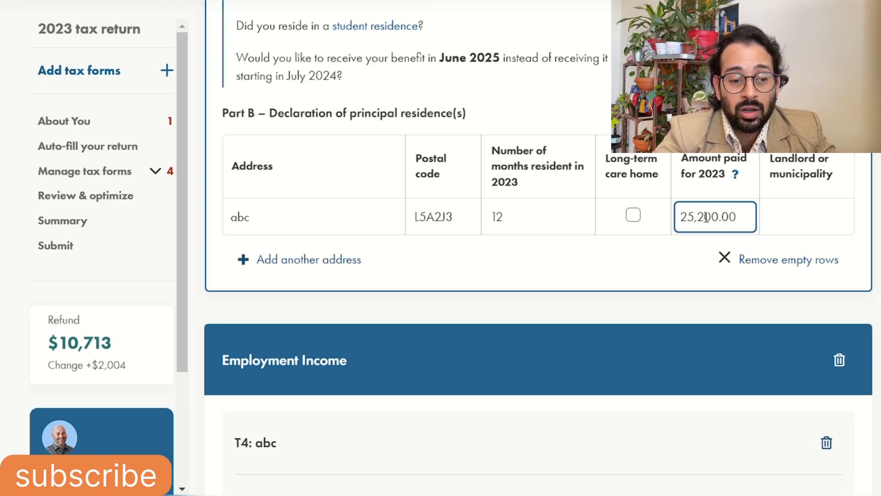
left_click_drag(681, 217, 739, 212)
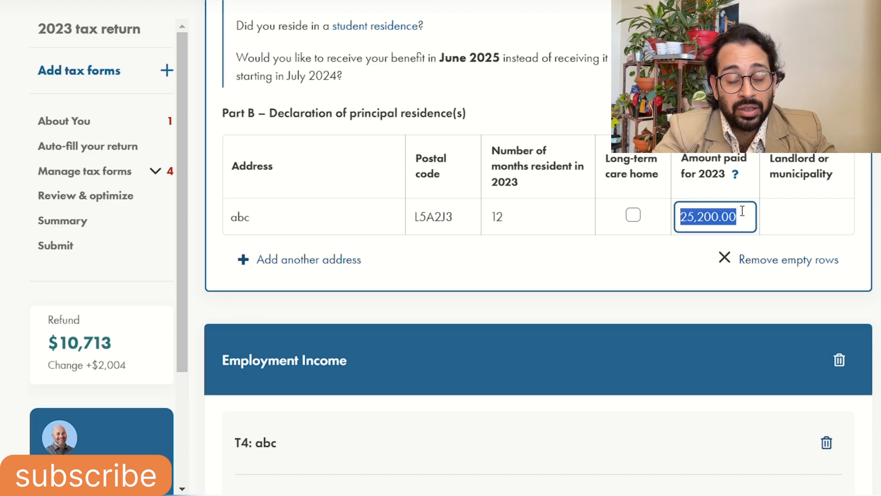
left_click(680, 209)
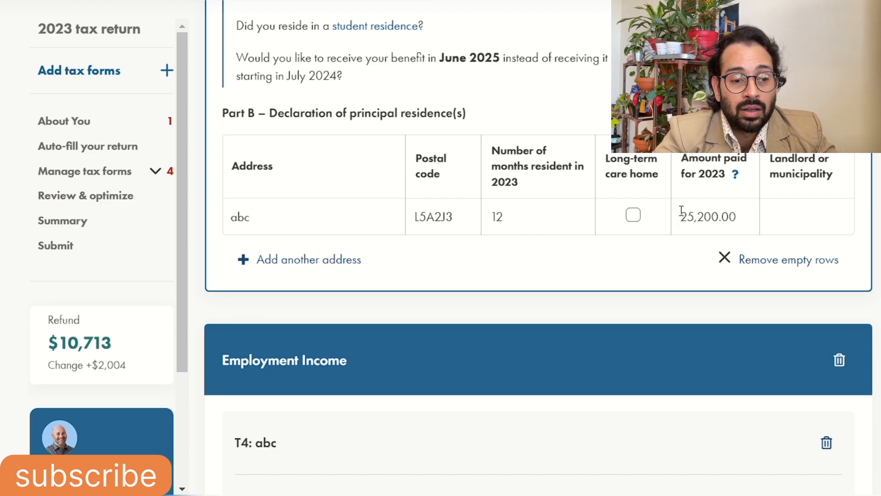
left_click_drag(681, 209, 761, 209)
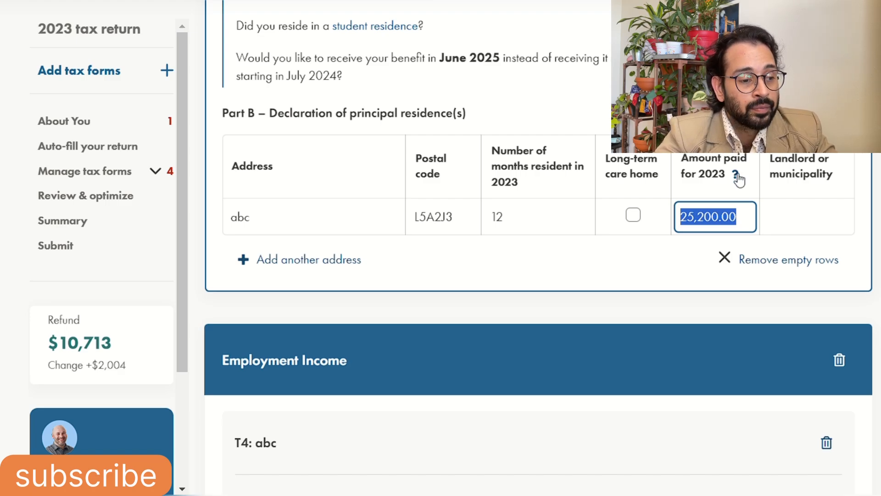
Review the T4 slip in the Employment Income section, checking its title and the employer's name field
scroll(661, 231, "down", 5)
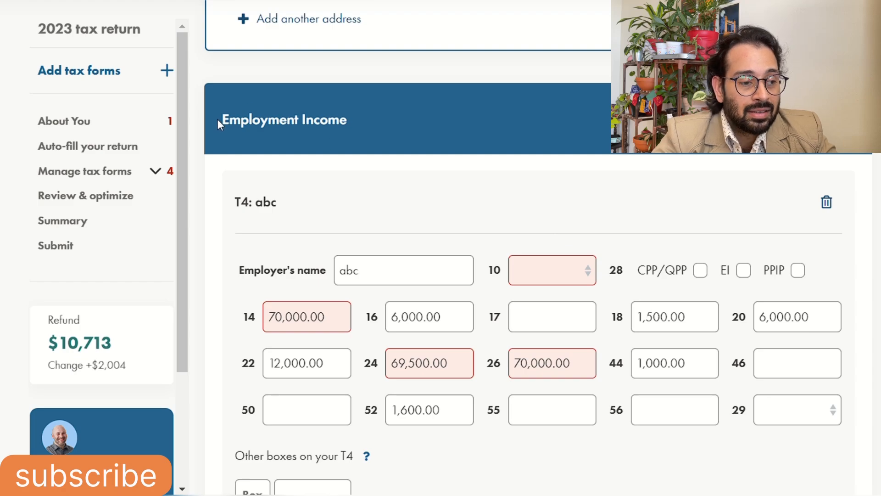
left_click(410, 118)
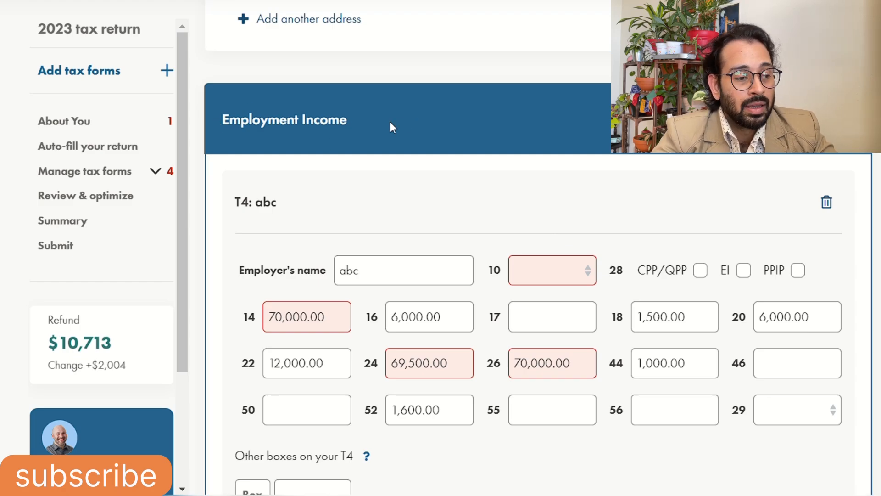
scroll(294, 85, "down", 3)
left_click_drag(235, 40, 275, 41)
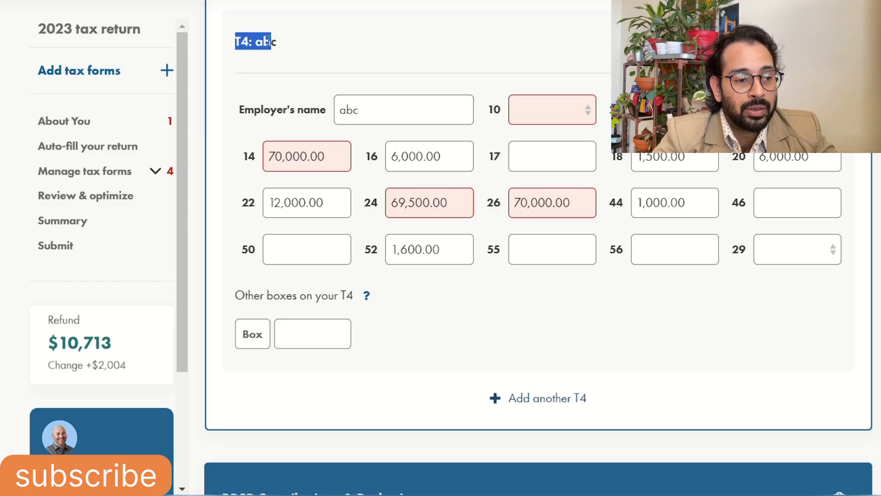
left_click(277, 42)
double_click(260, 42)
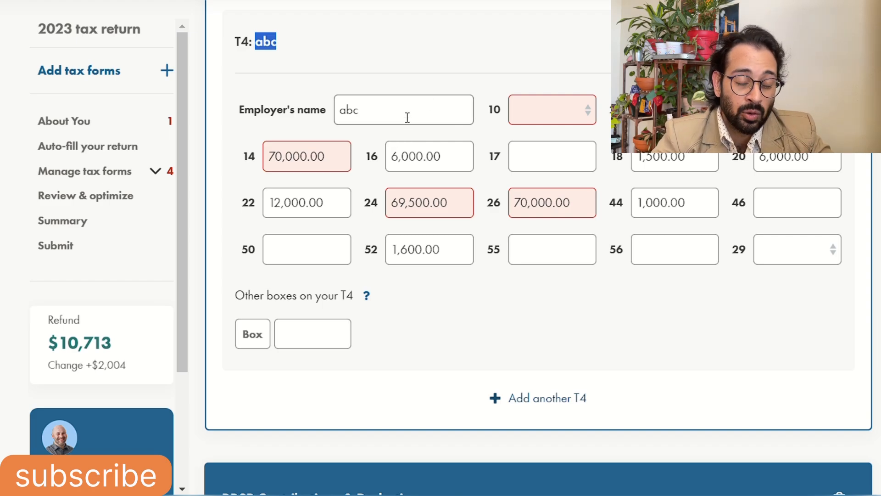
left_click(359, 110)
double_click(358, 111)
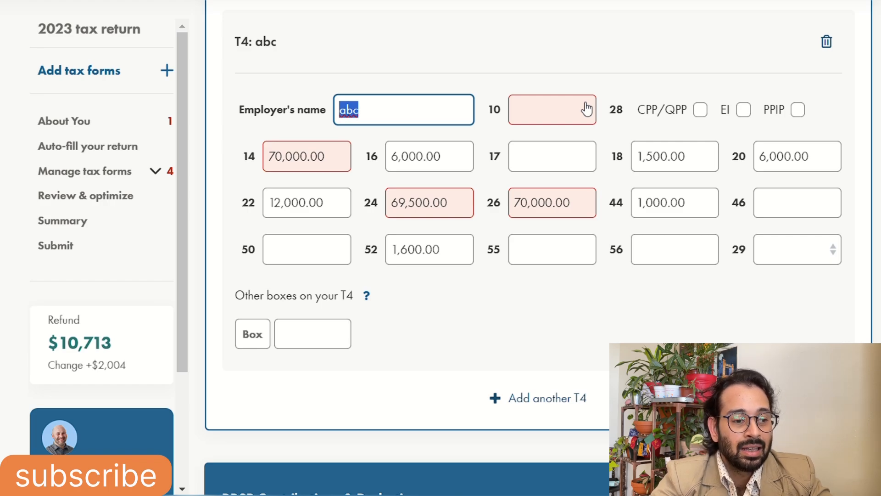
left_click(470, 71)
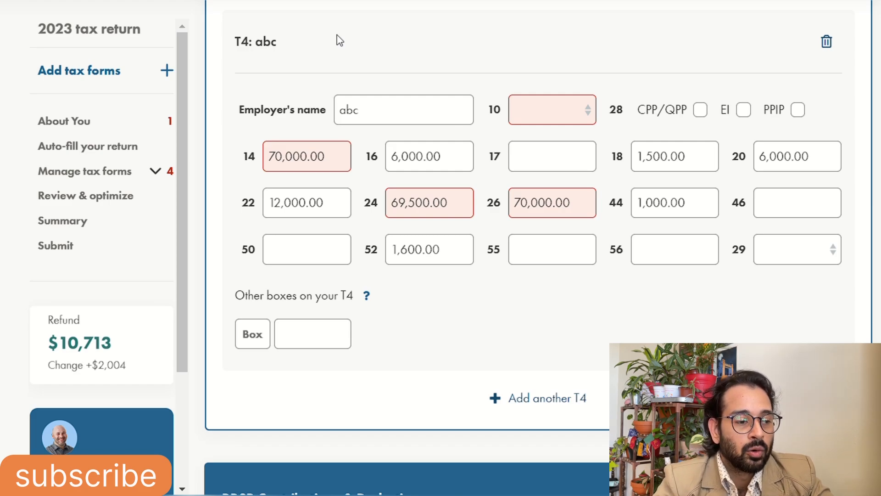
Review the T4 slip amounts for employment income, CPP contributions, EI premiums and income tax deducted in boxes 14, 16, 18 and 22
left_click_drag(321, 154, 253, 172)
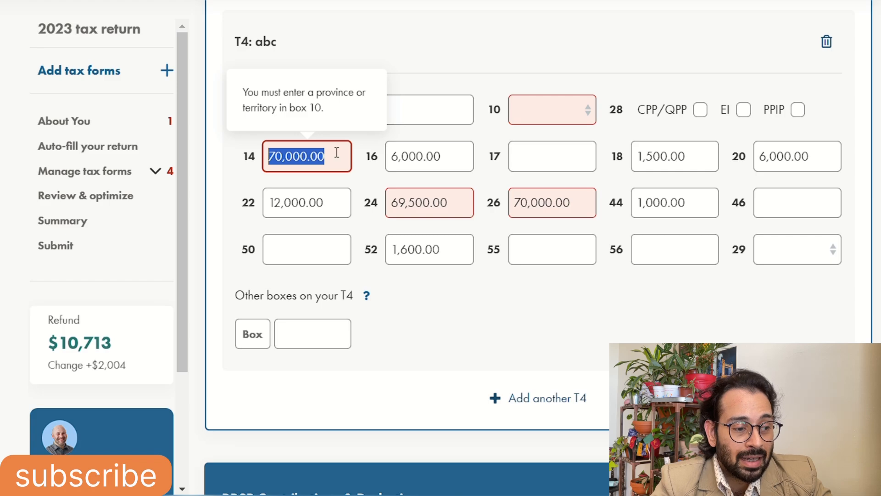
left_click_drag(268, 158, 335, 160)
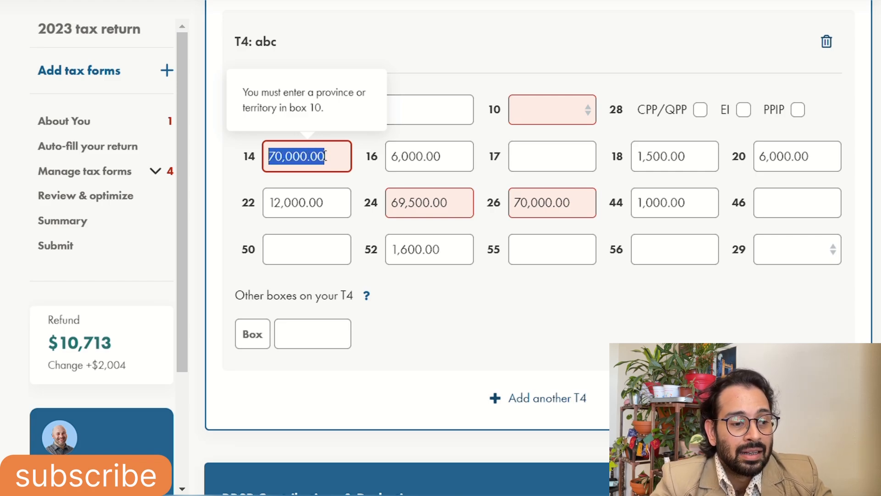
left_click_drag(448, 158, 396, 159)
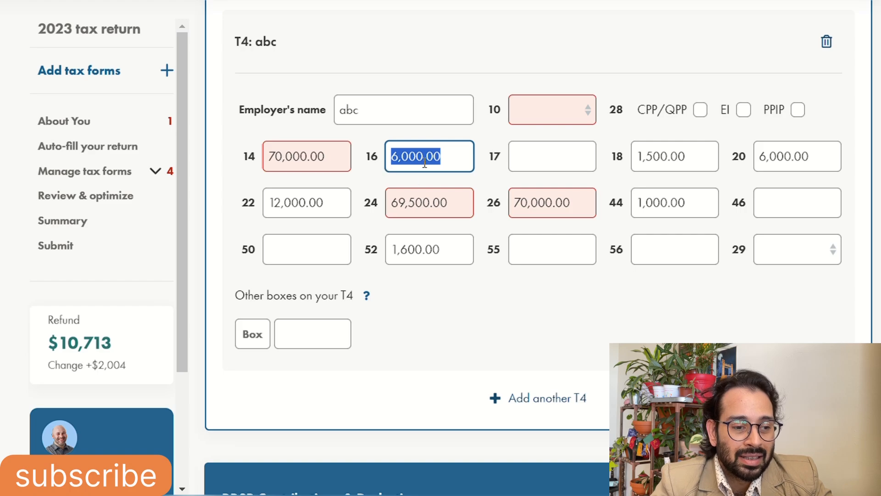
left_click_drag(698, 156, 636, 156)
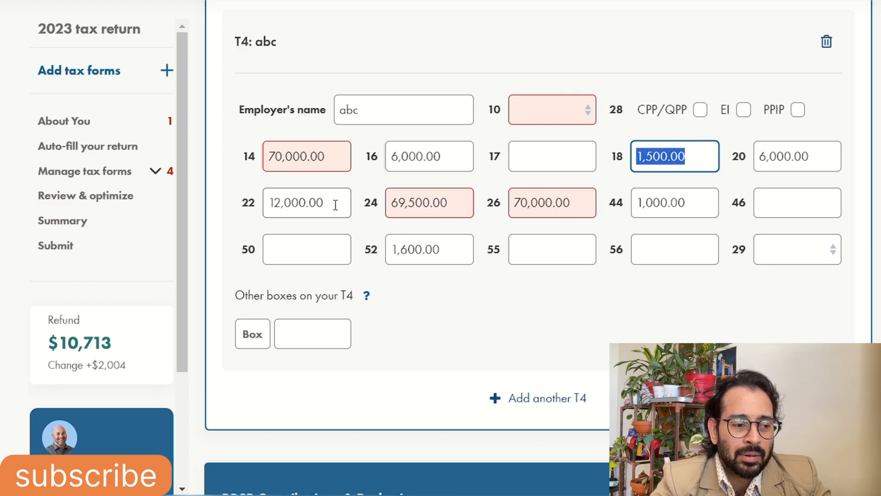
left_click_drag(334, 202, 267, 203)
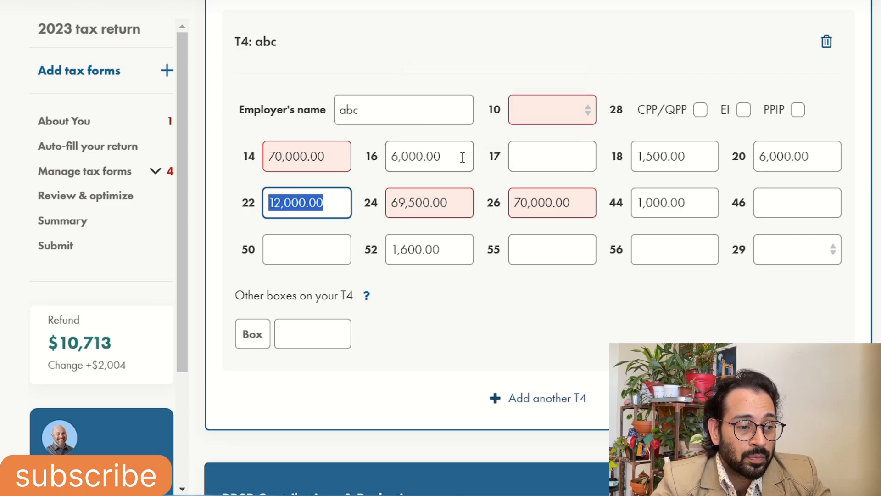
left_click(293, 156)
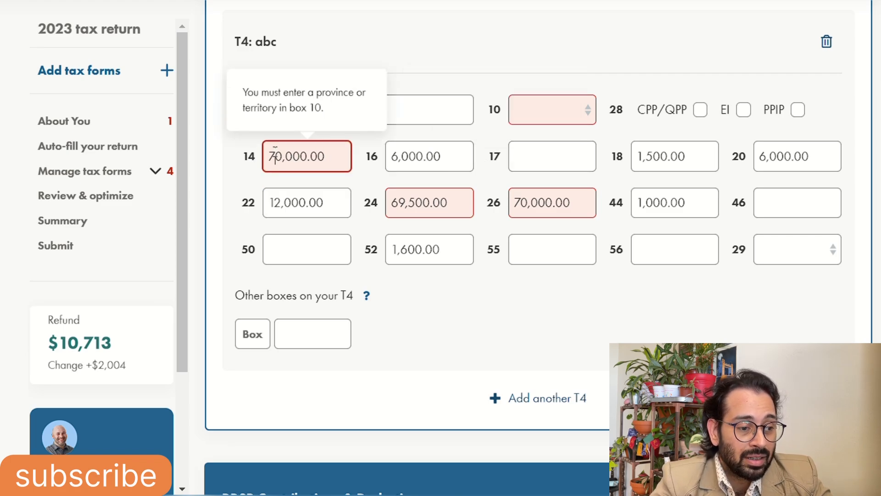
left_click_drag(272, 156, 360, 161)
Clear box 16 on the T4 slip to compare the refund, and restore its amount to 6,000.00
left_click(443, 157)
left_click_drag(443, 157, 208, 161)
key("ctrl+c")
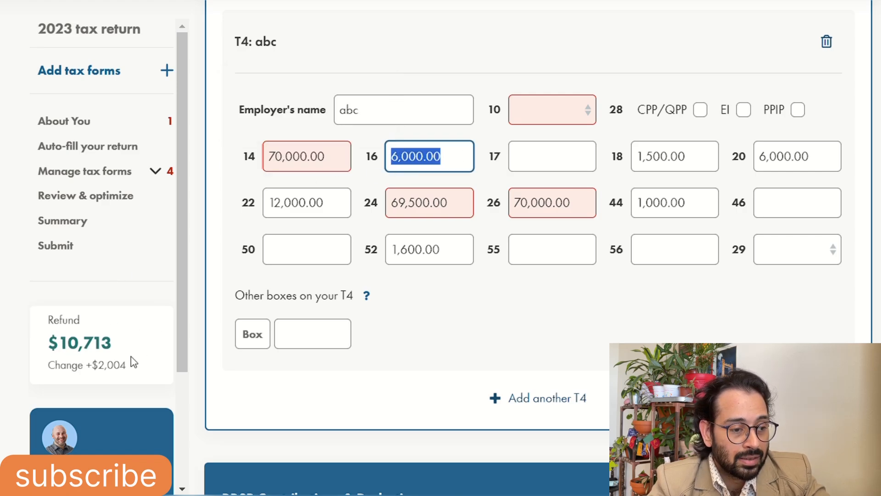
key("BackSpace")
left_click(401, 348)
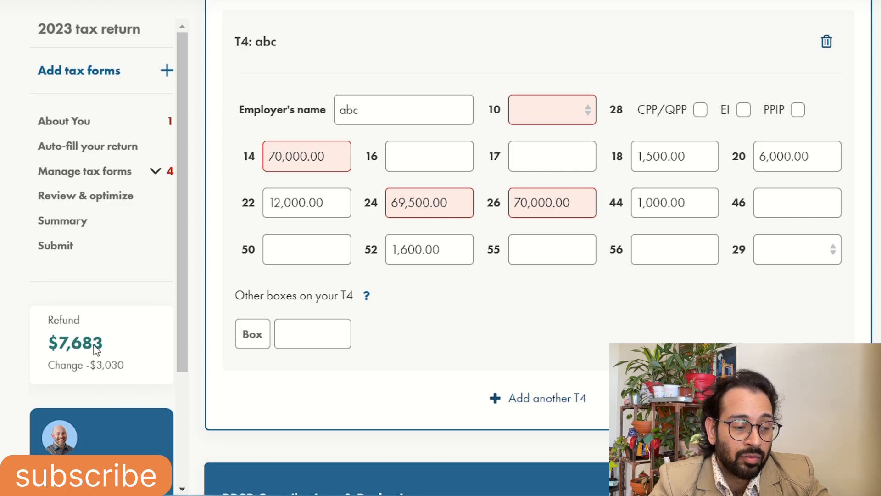
left_click(417, 158)
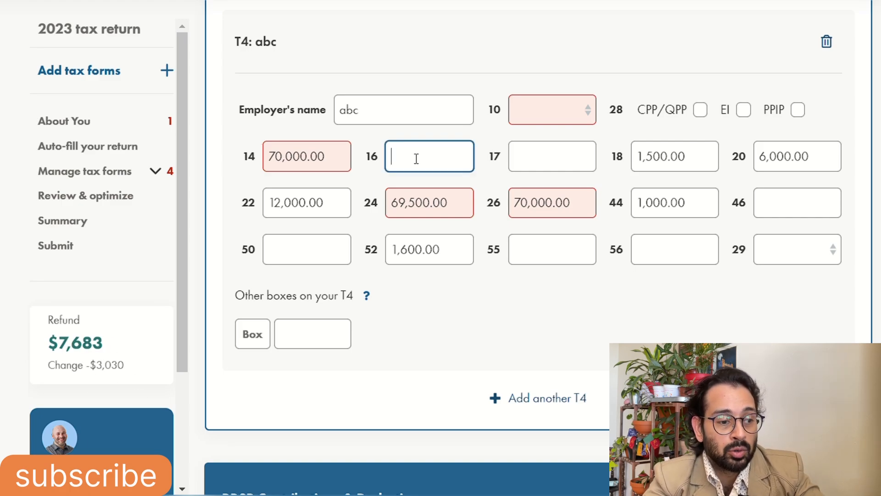
key("ctrl+v")
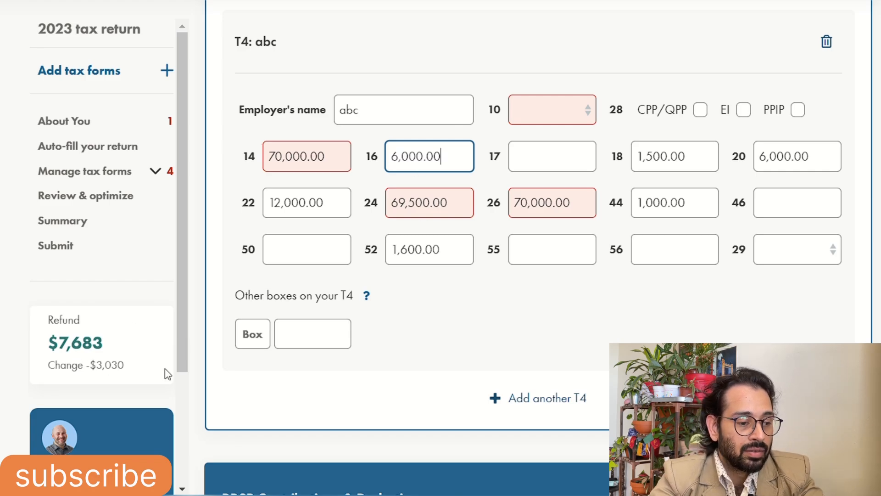
left_click(422, 339)
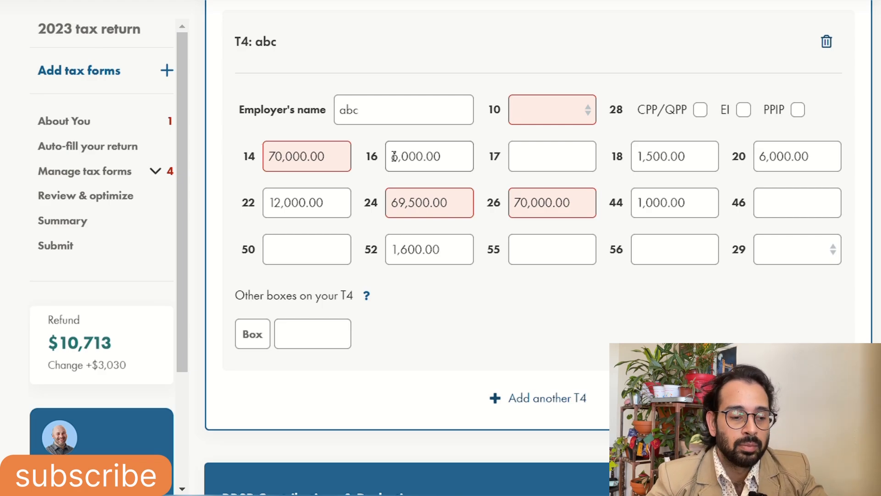
Examine the RRSP Contributions & Deduction section, checking its heading and the 2023 RRSP deduction limit
scroll(394, 156, "down", 5)
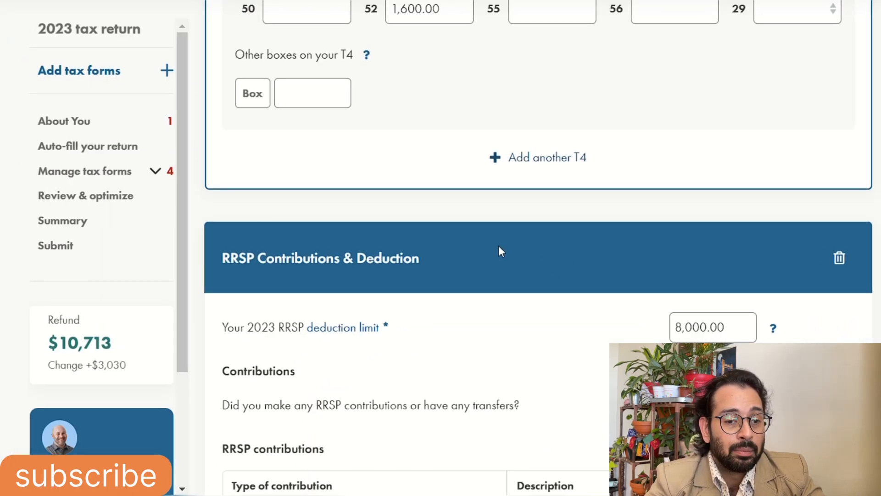
scroll(611, 253, "up", 5)
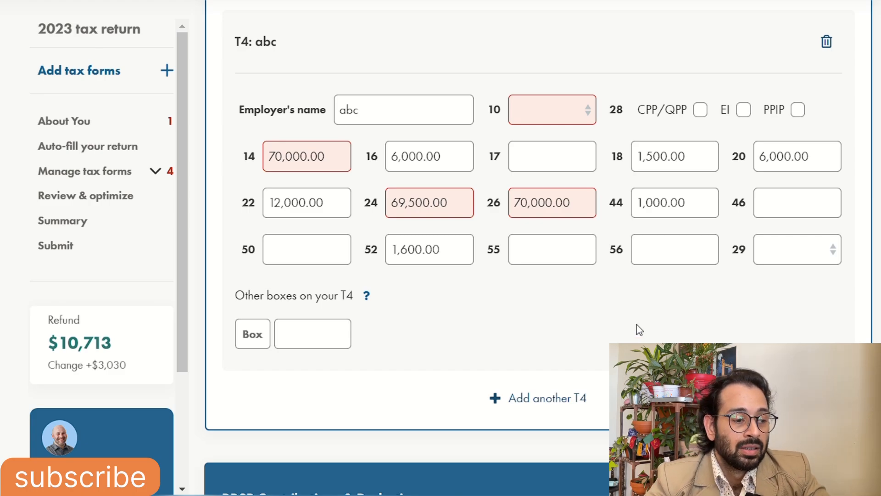
scroll(634, 321, "down", 5)
left_click_drag(227, 177, 445, 180)
left_click(482, 186)
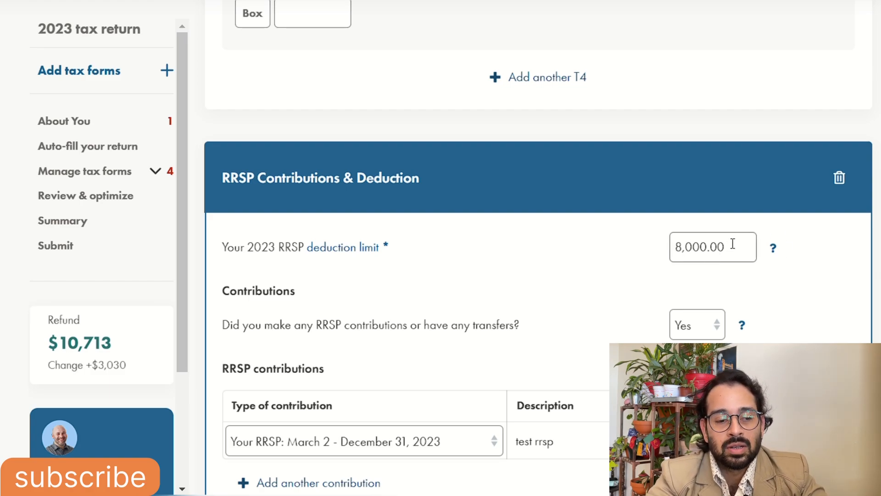
left_click_drag(734, 247, 670, 251)
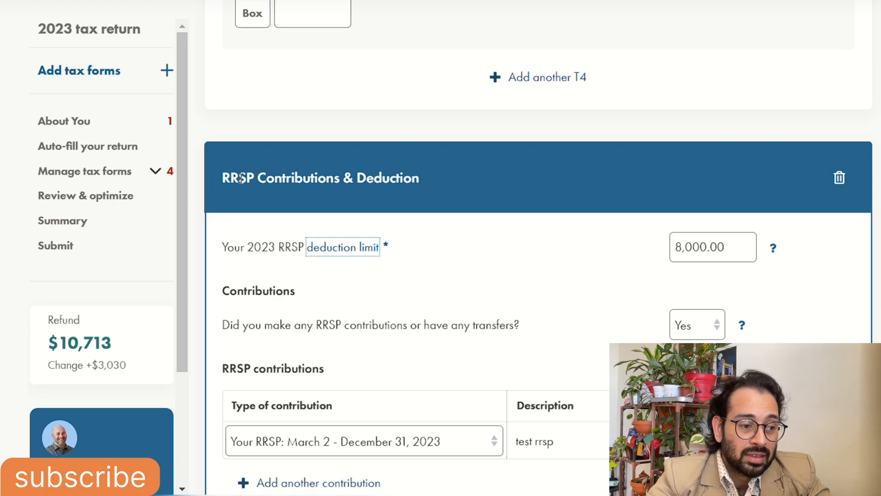
left_click(218, 175)
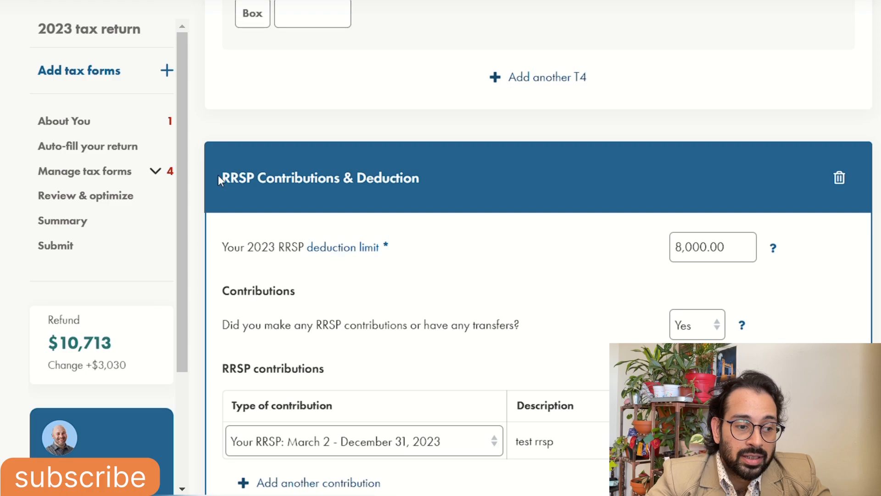
left_click(408, 180, "shift")
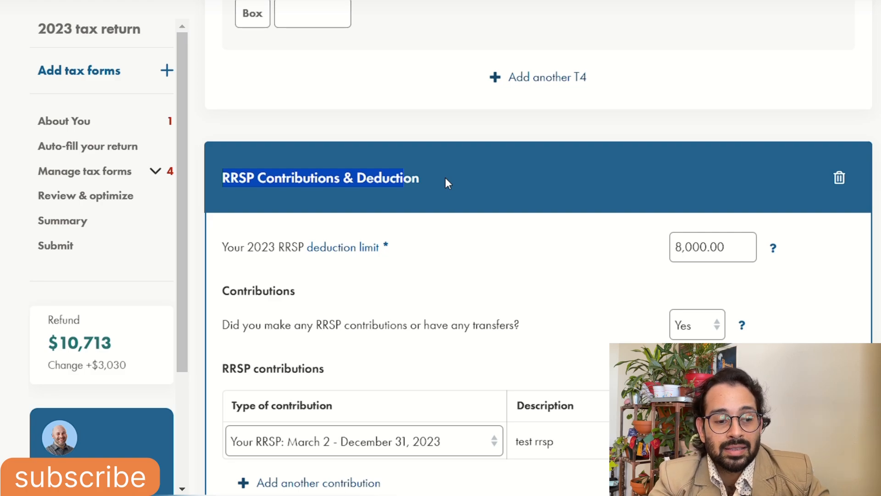
left_click_drag(743, 247, 669, 261)
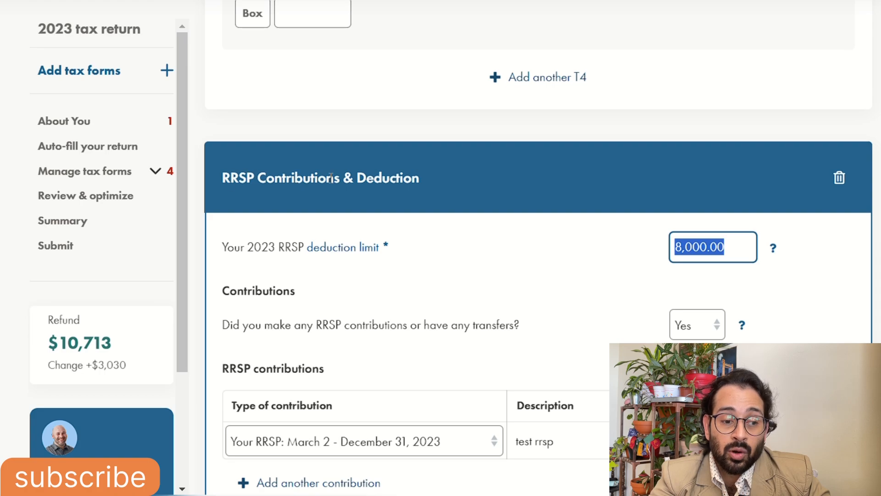
Set the 2023 RRSP deduction limit to 4,000.00
left_click(683, 247)
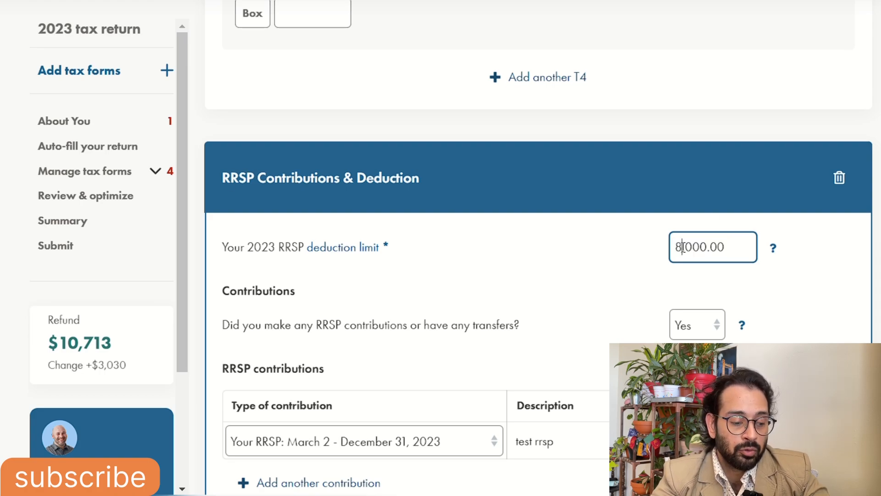
key("BackSpace")
key("BackSpace")
type("4")
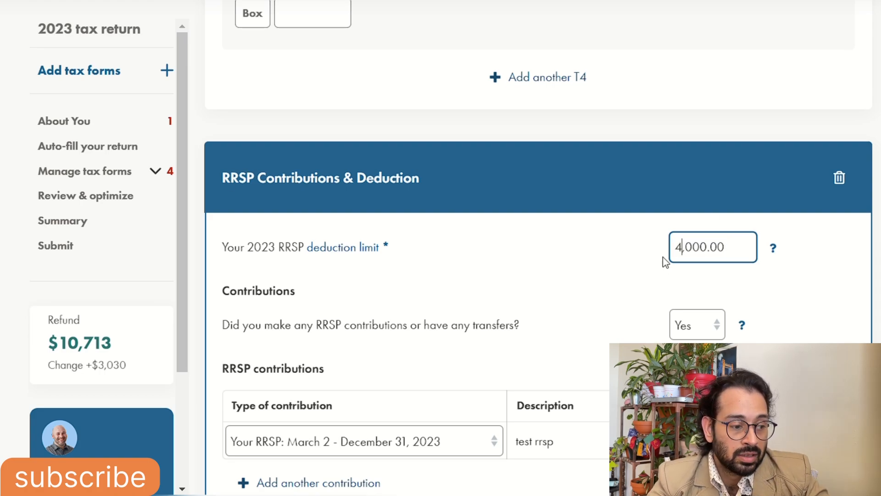
left_click(663, 257)
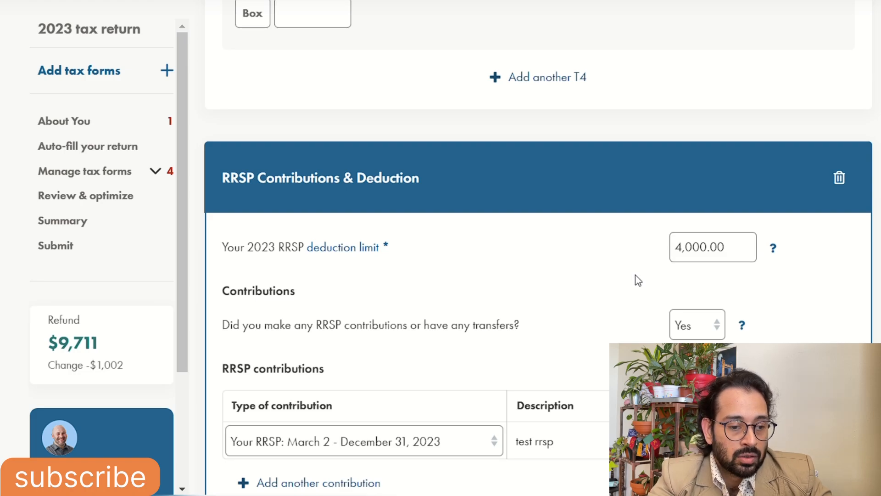
Set the amount of the "test rrsp" contribution to 4,000 in the RRSP contributions table
scroll(635, 275, "down", 4)
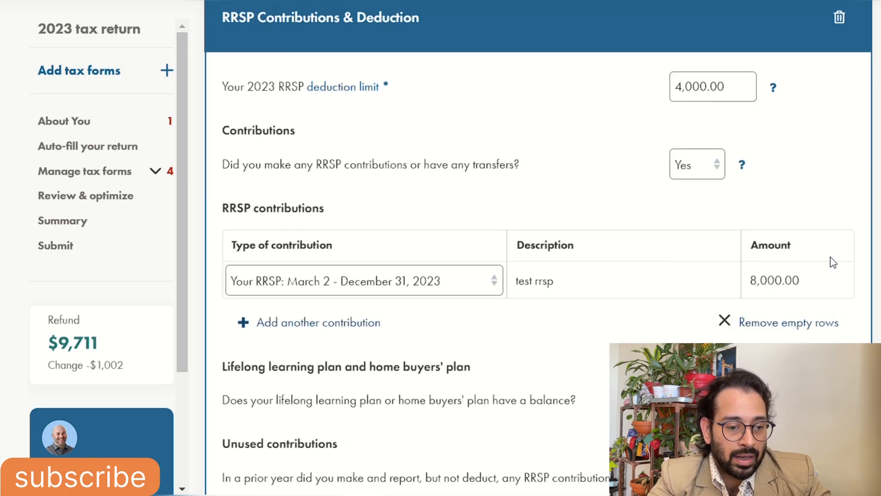
left_click(801, 273)
type("4,")
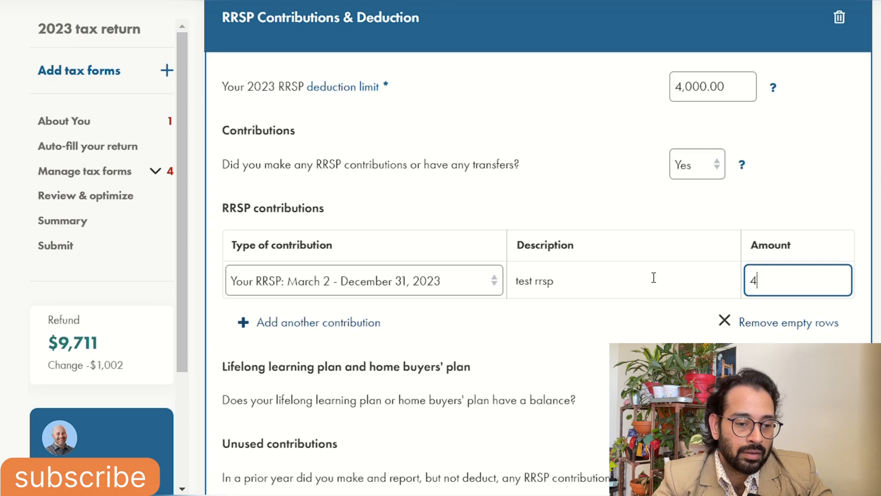
type("000")
key("Return")
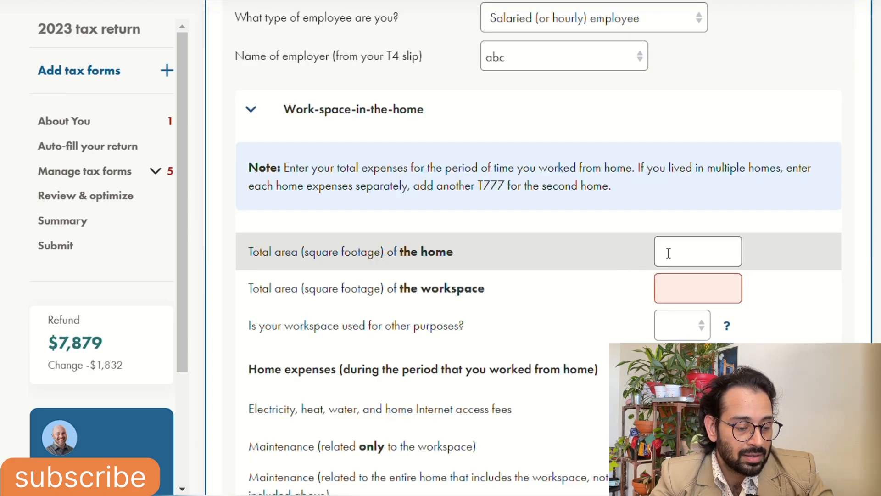
Enter 1,000 for the home's square footage and 250 for the workspace, and set the workspace's use for other purposes to No
left_click(668, 254)
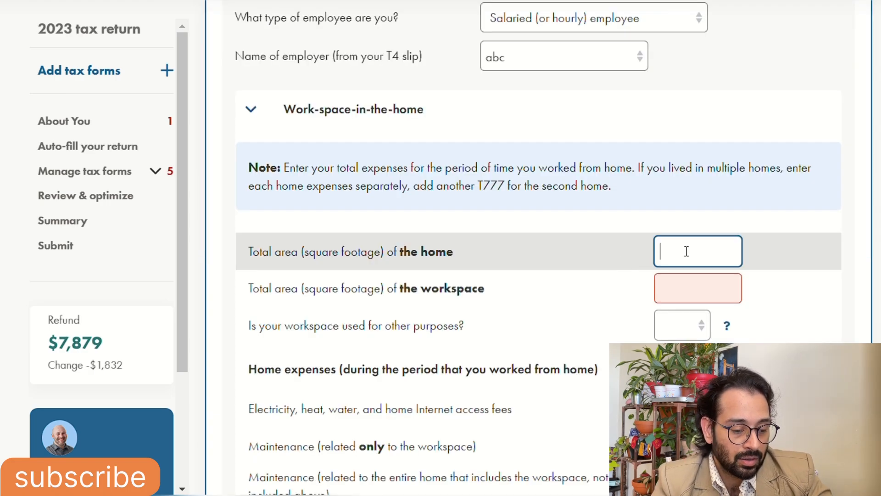
type("1,000")
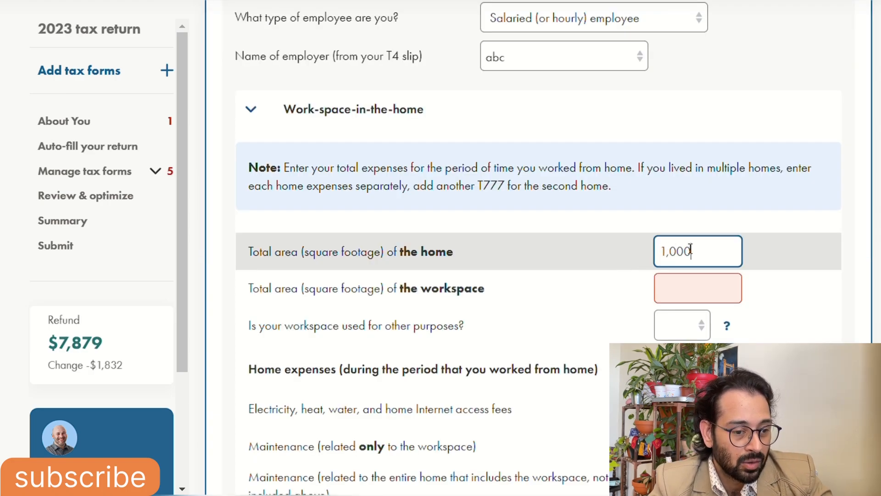
left_click(698, 288)
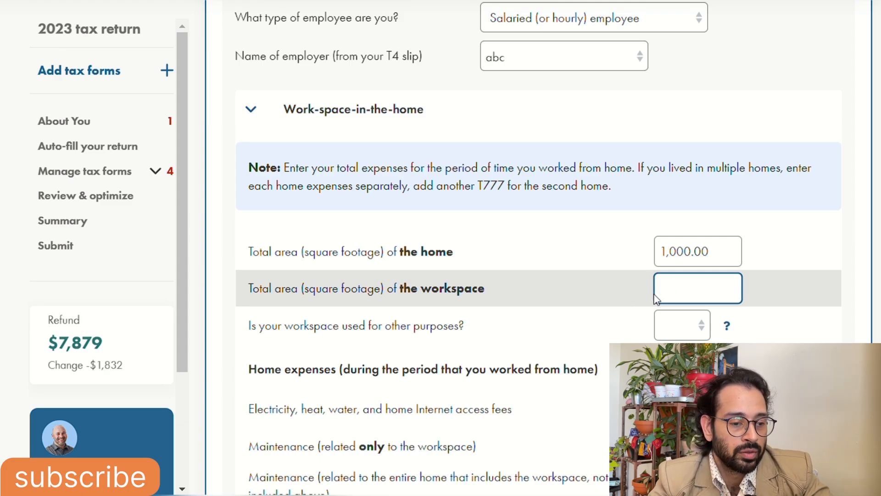
type("250")
left_click(734, 324)
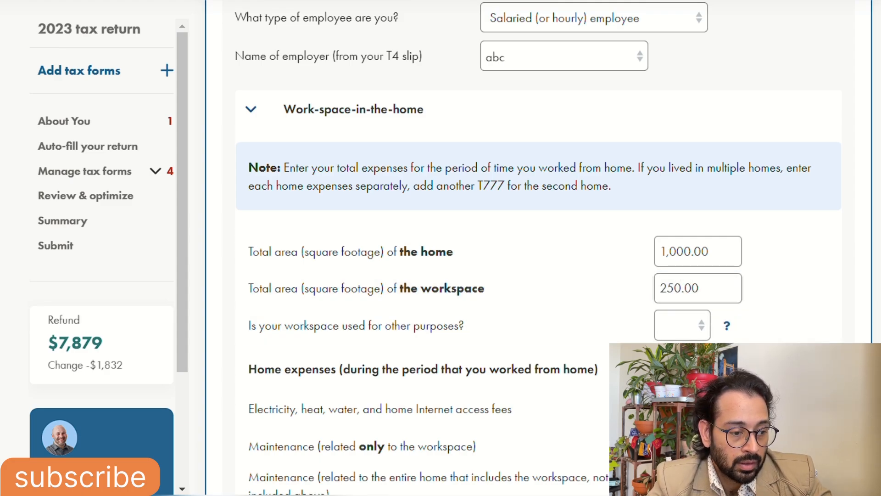
left_click(687, 334)
left_click(681, 382)
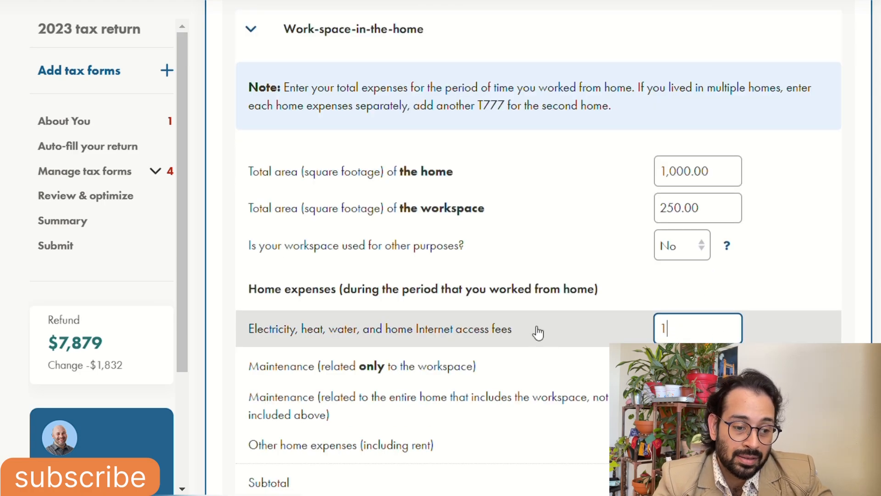
Set the electricity, heat, water and home Internet access fees to 1,200, and check the effect on the refund
type("2")
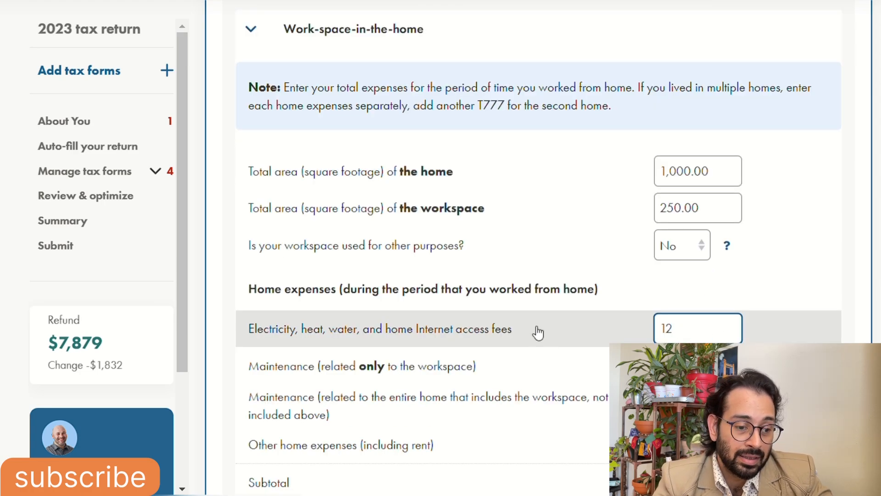
type("00")
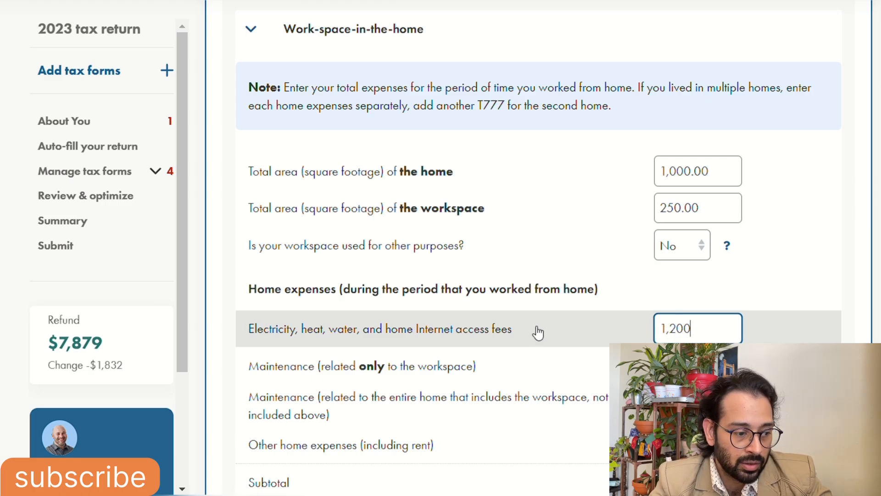
left_click(872, 297)
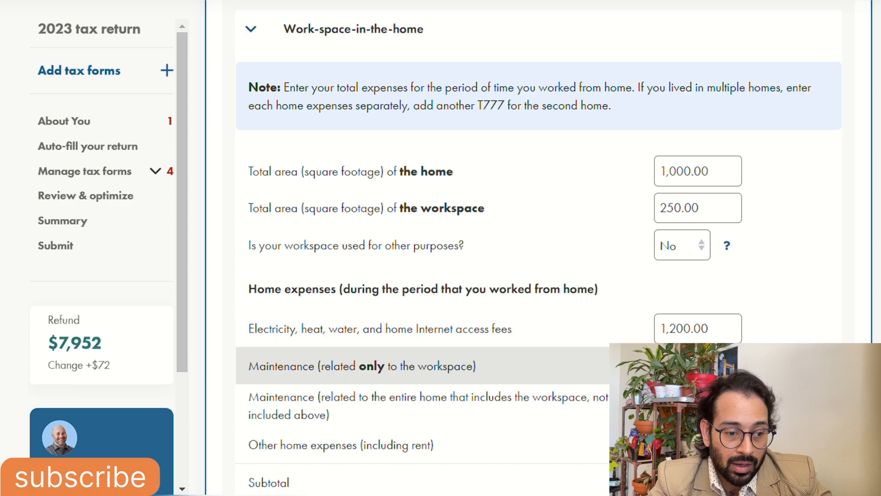
left_click(660, 329)
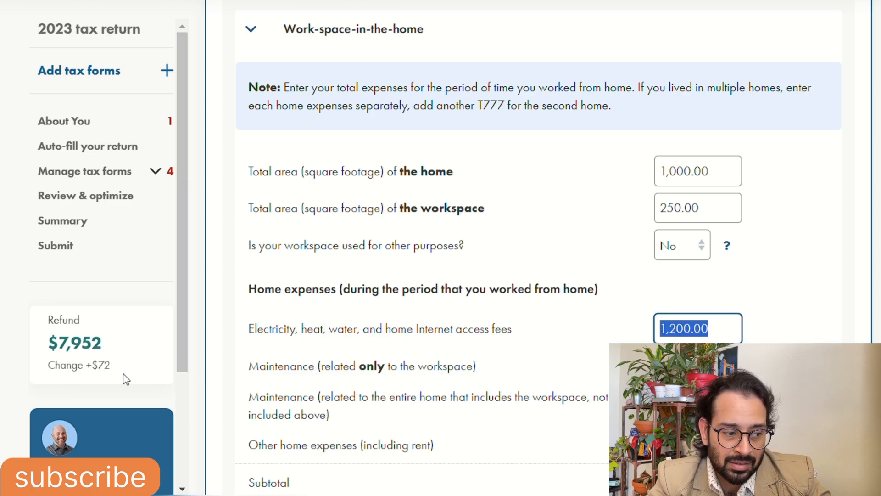
left_click(104, 368)
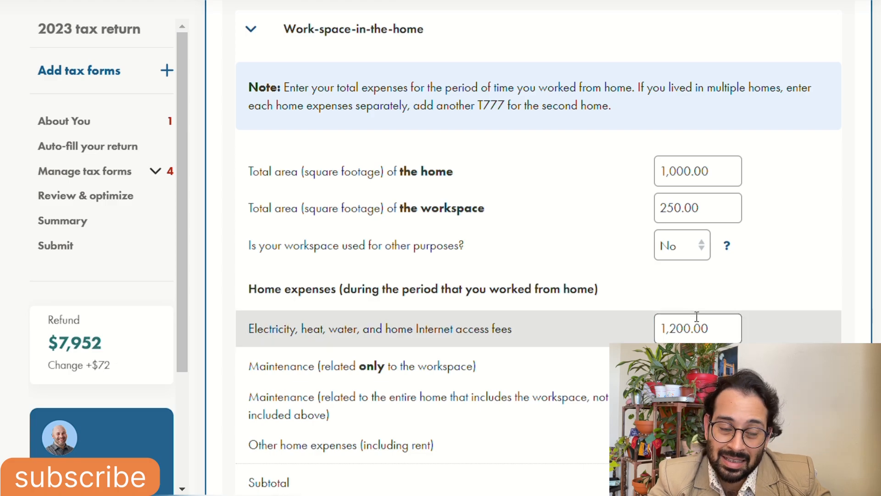
Set the other home expenses (including rent) in the work-space-in-the-home section to 25,200
left_click(714, 370)
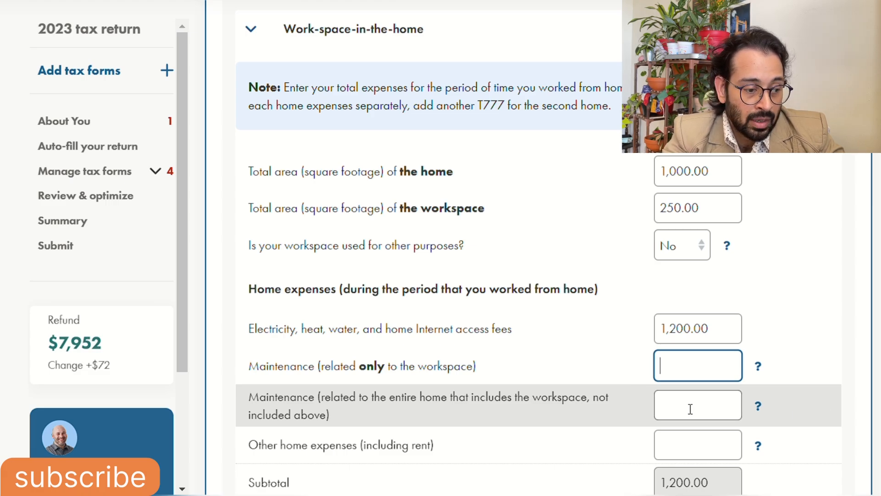
left_click(689, 445)
scroll(349, 450, "down", 2)
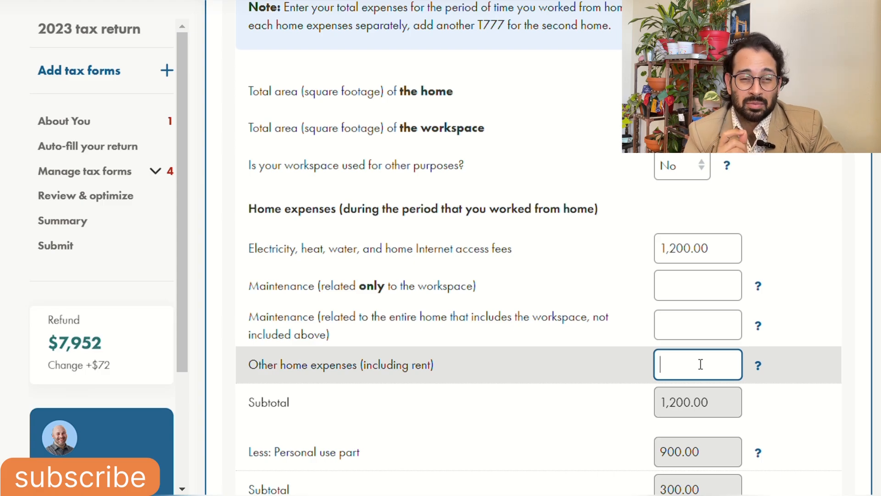
type("2")
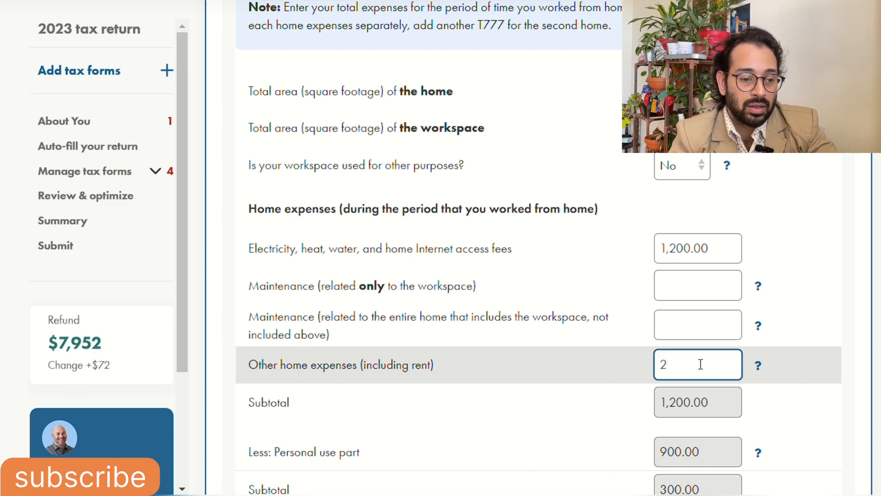
type("5,200")
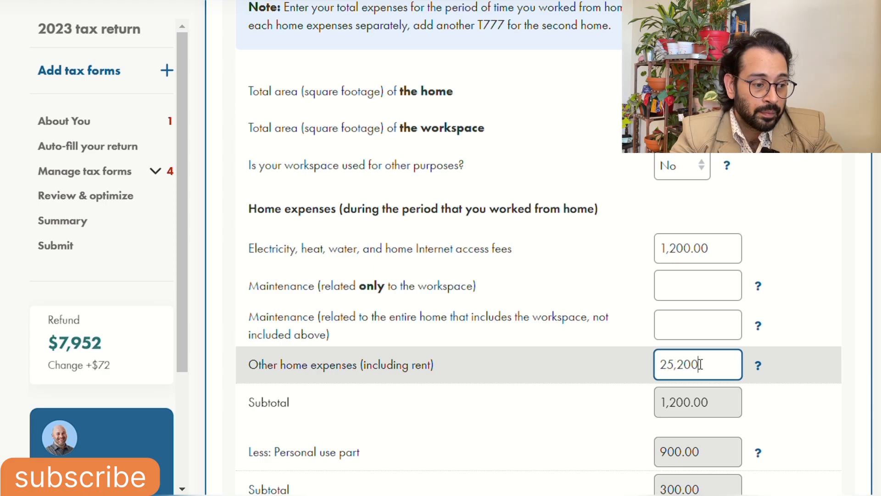
left_click(880, 332)
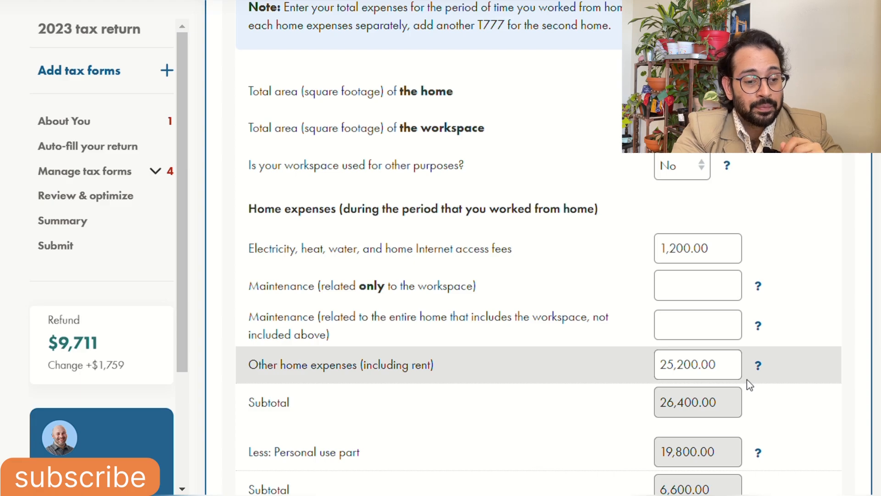
Examine the T4FHSA slip's box 18 contributions, the guide's box descriptions and the FHSA deduction note, continuing to the summary section
scroll(749, 384, "down", 8)
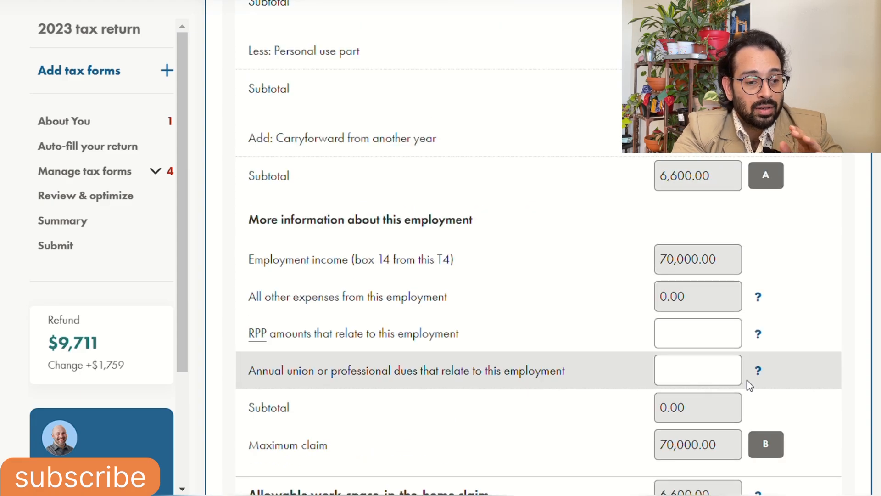
scroll(749, 385, "down", 15)
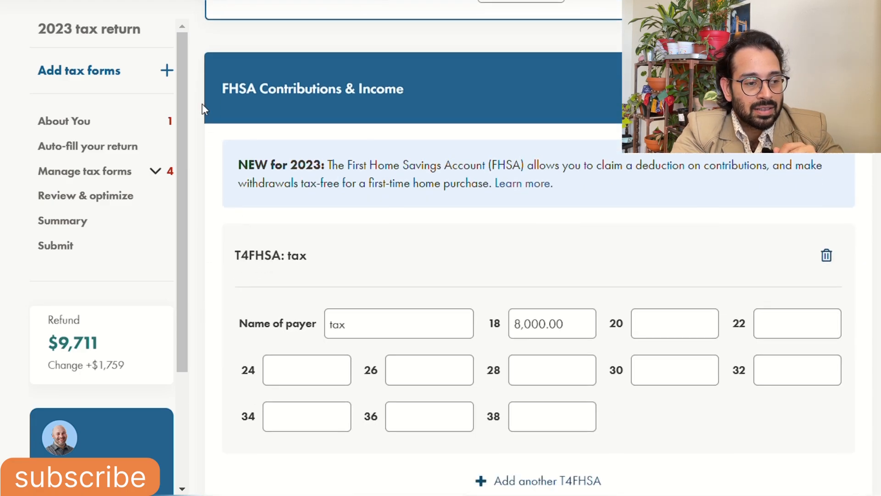
left_click_drag(229, 89, 312, 89)
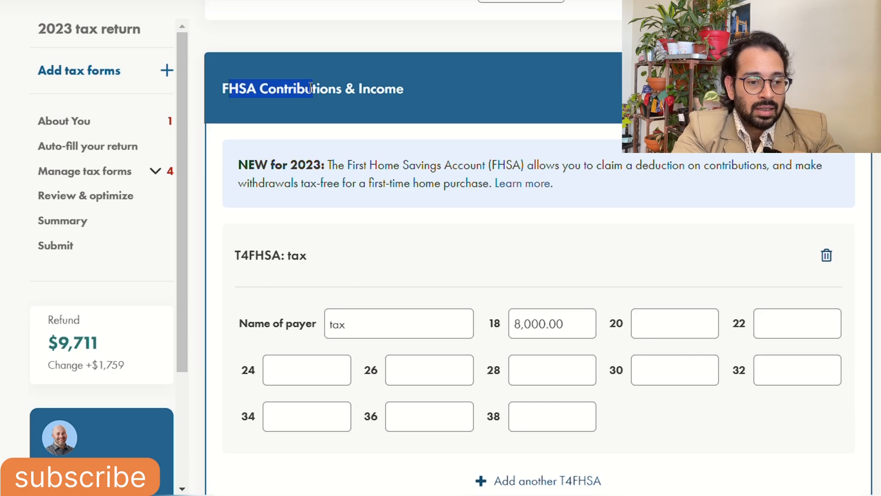
left_click(416, 99)
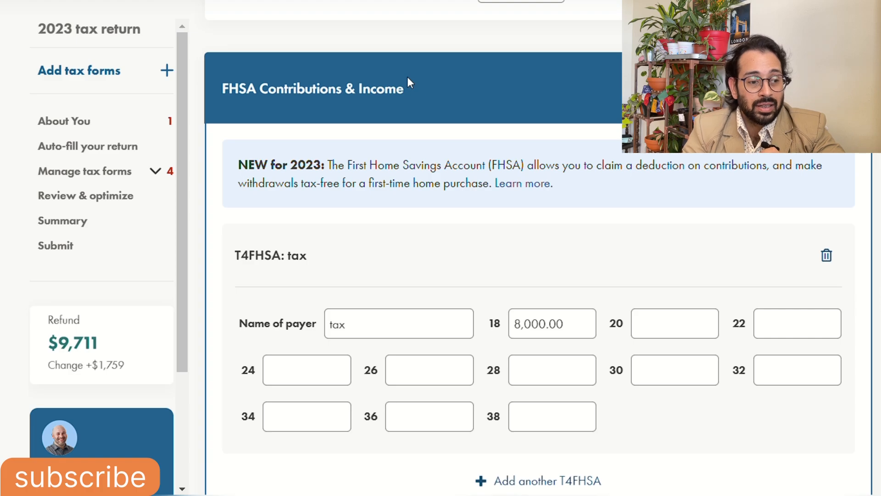
left_click(579, 324)
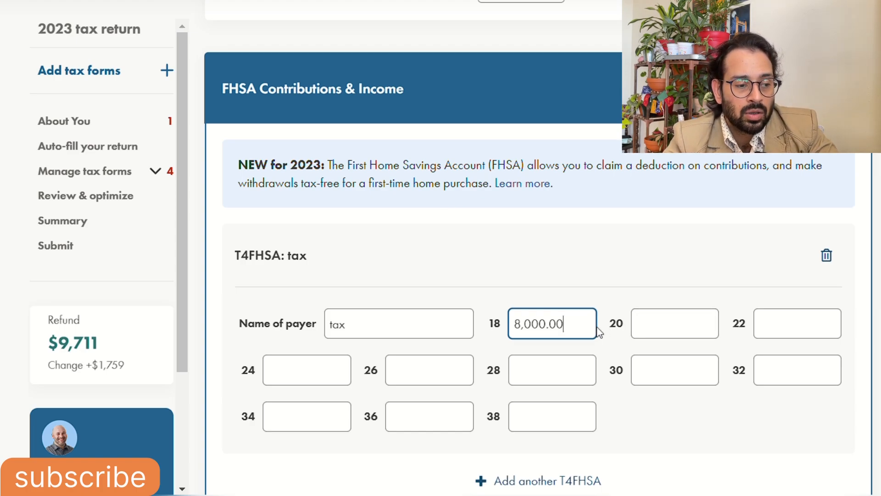
left_click_drag(594, 328, 486, 328)
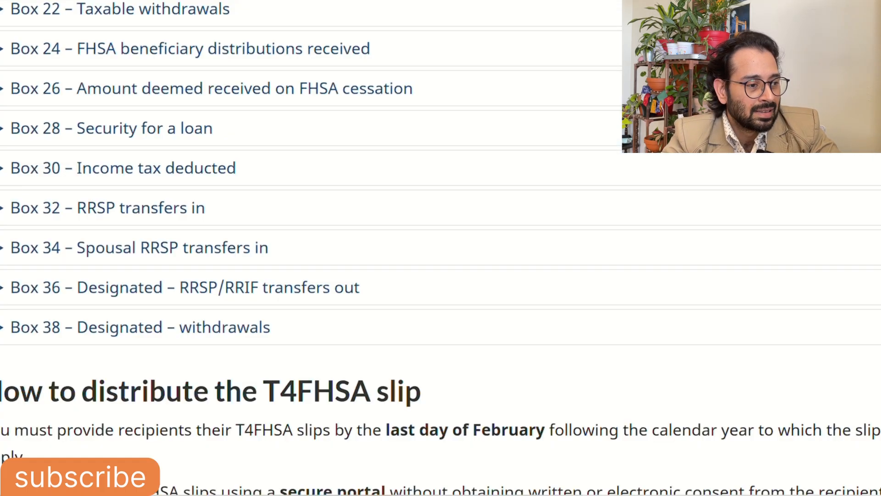
scroll(210, 295, "up", 3)
scroll(173, 126, "up", 3)
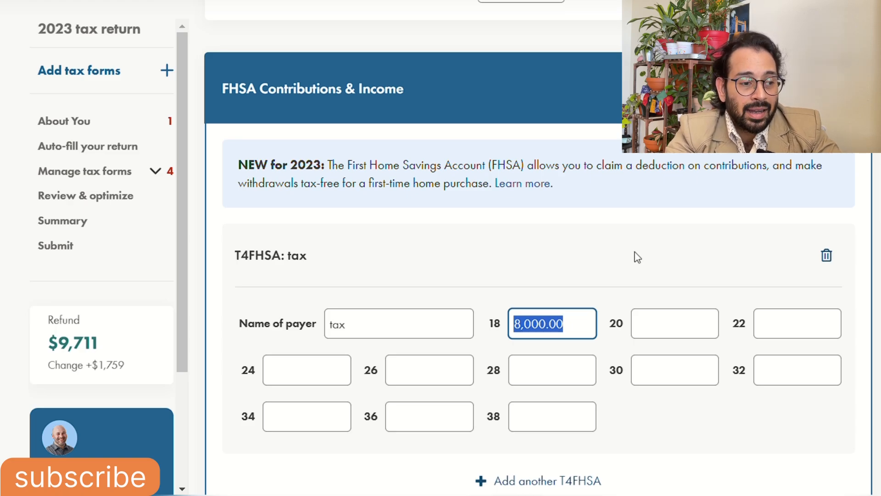
scroll(597, 247, "down", 3)
left_click(550, 163)
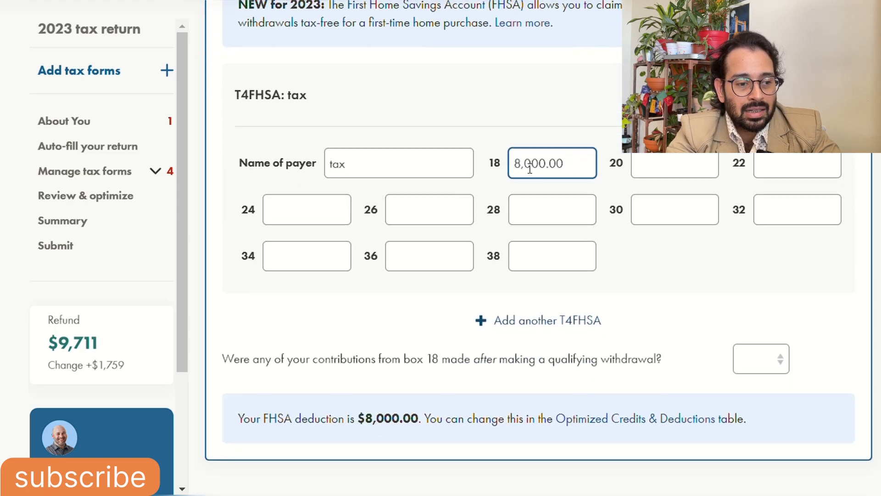
left_click_drag(572, 164, 507, 170)
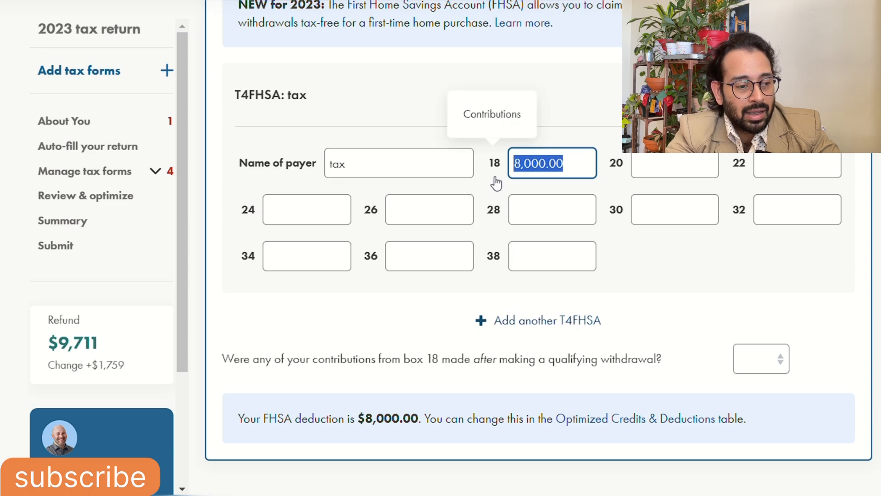
scroll(524, 290, "down", 3)
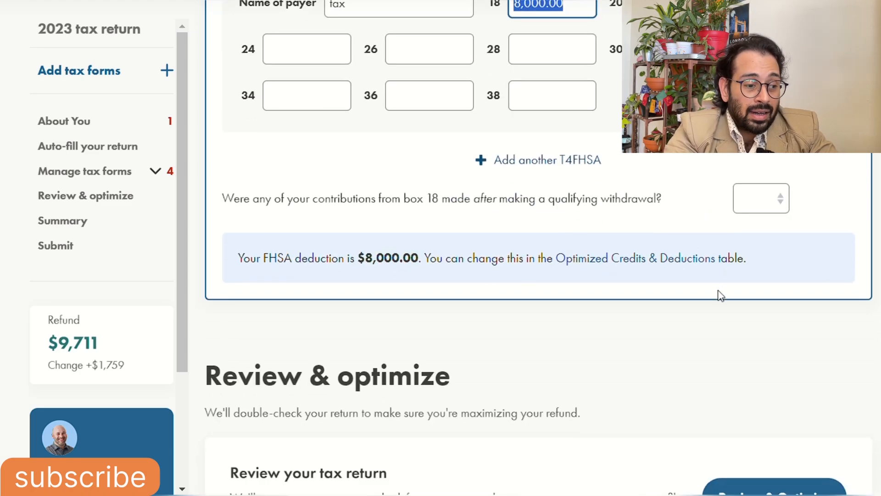
scroll(720, 295, "down", 5)
scroll(307, 263, "down", 3)
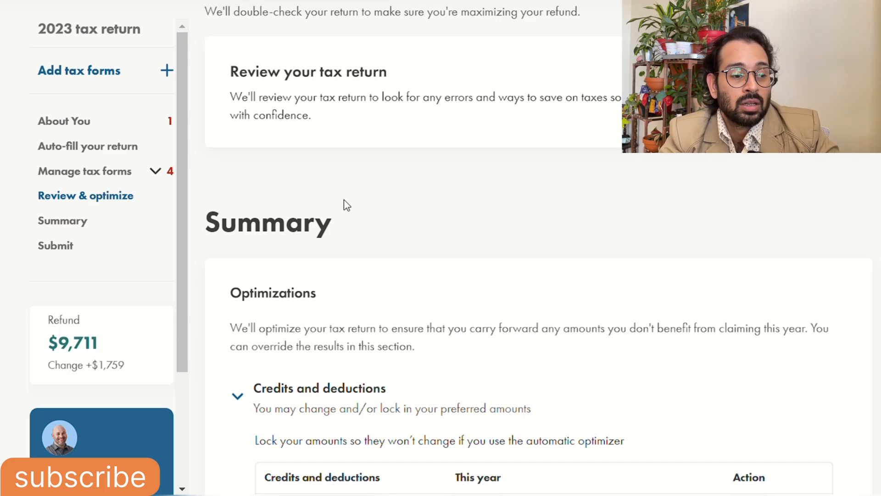
Add the Tuition and Education Amounts form from the Education category and answer Yes to being a post-secondary student in 2023
scroll(349, 211, "up", 7)
scroll(423, 263, "up", 20)
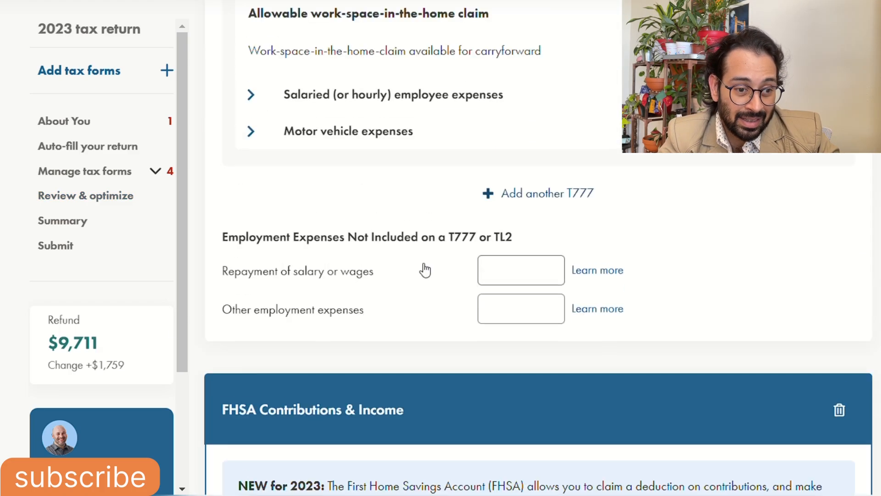
scroll(442, 278, "up", 20)
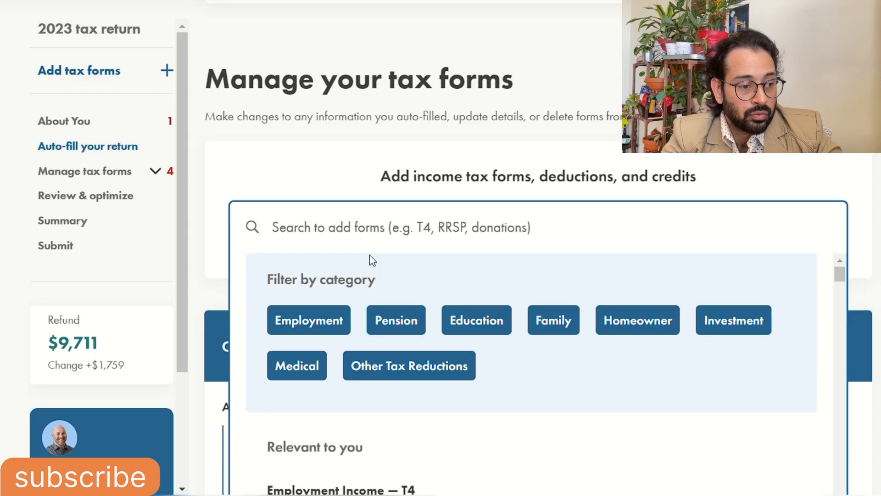
left_click(477, 327)
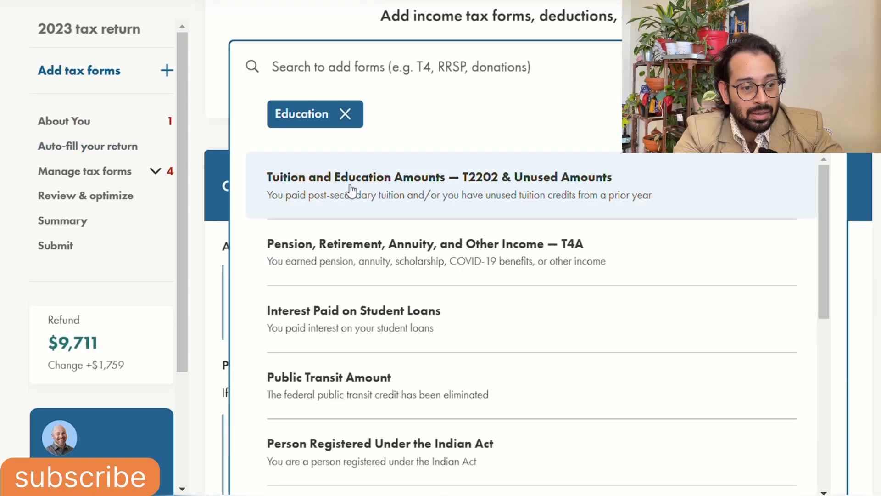
left_click(352, 190)
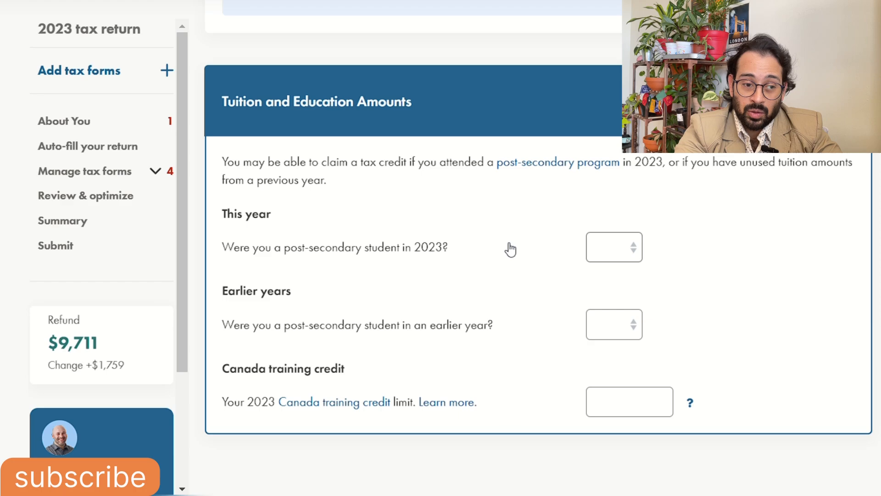
left_click(599, 246)
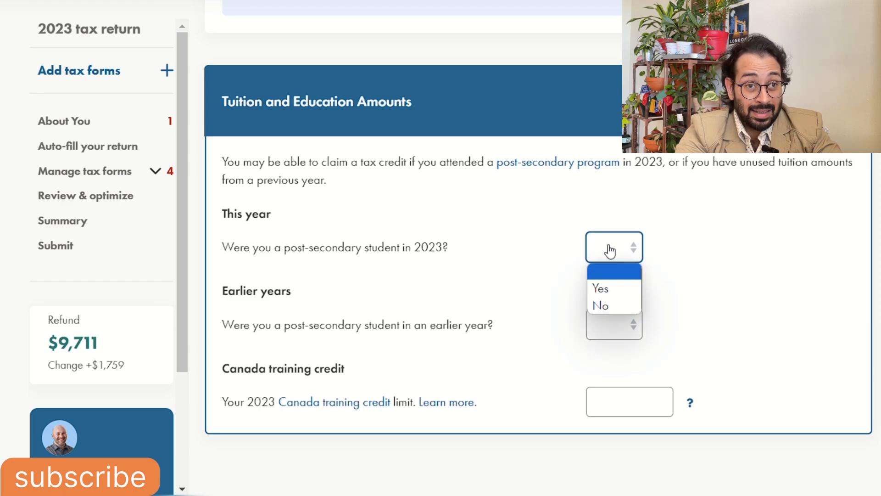
left_click(623, 290)
Fill in the T2202 slip with program name "abc" and tuition fees of 15,000, and check the effect on the refund
scroll(249, 349, "down", 4)
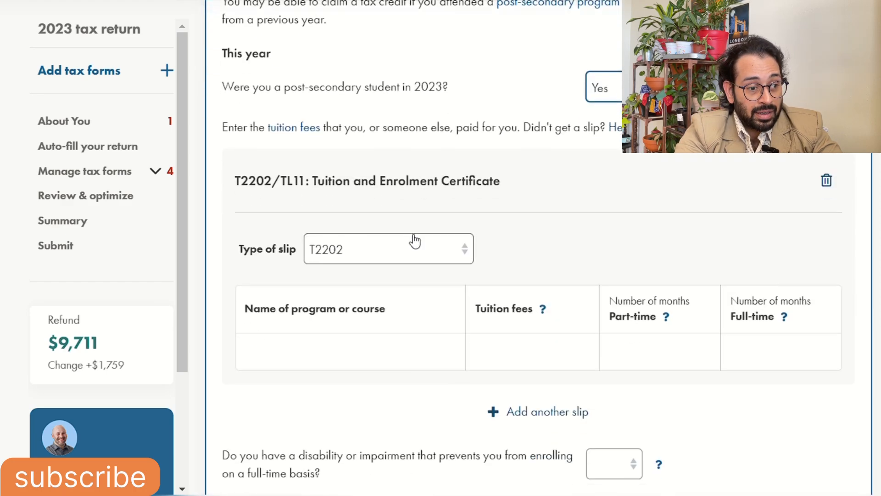
left_click(299, 343)
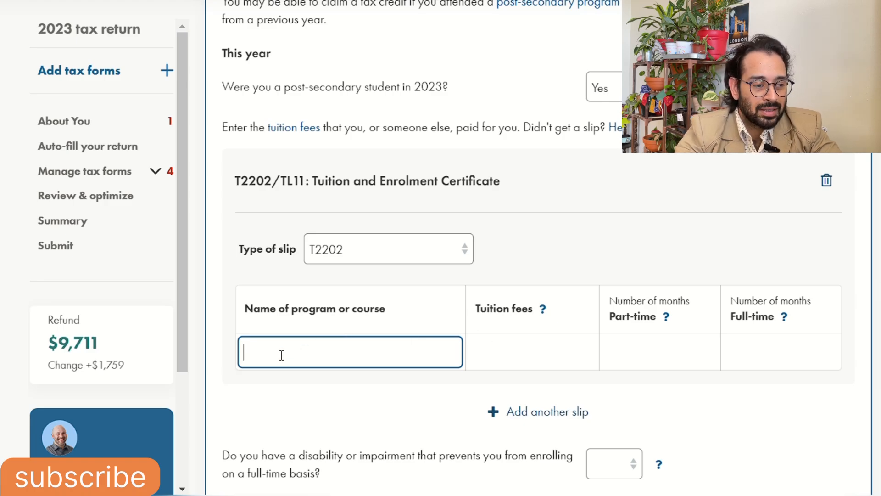
type("abc")
left_click(542, 346)
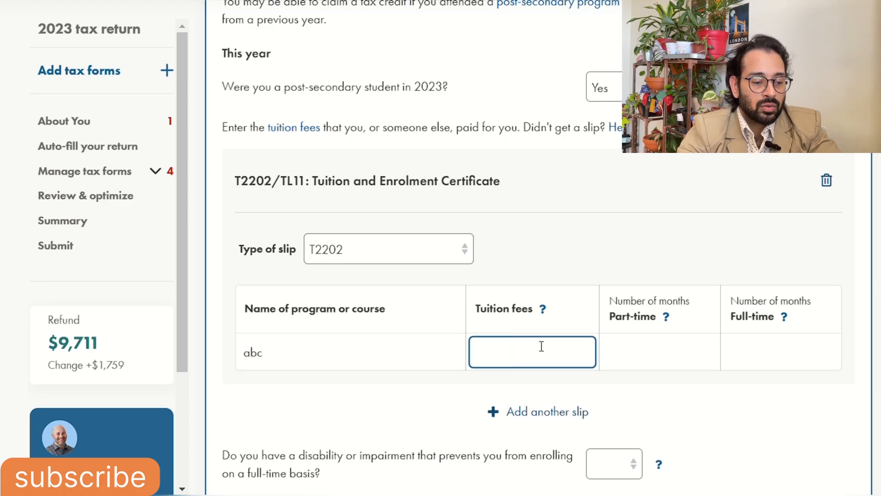
type("1")
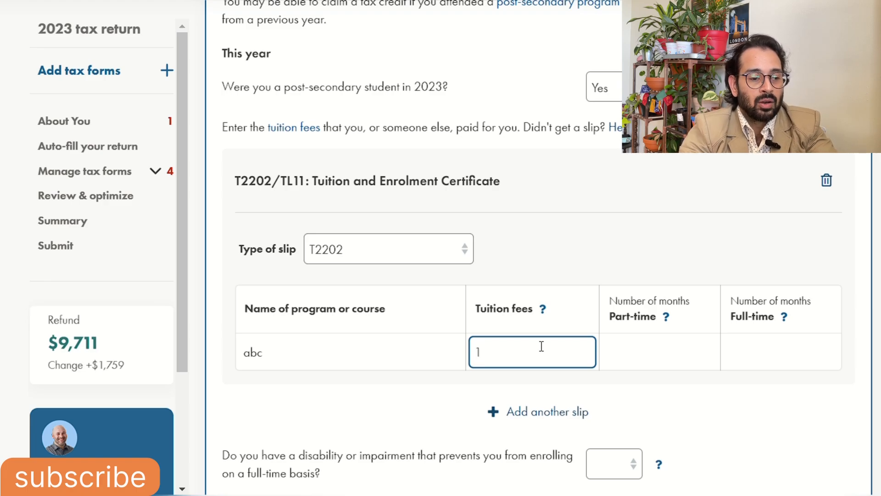
type(",5000")
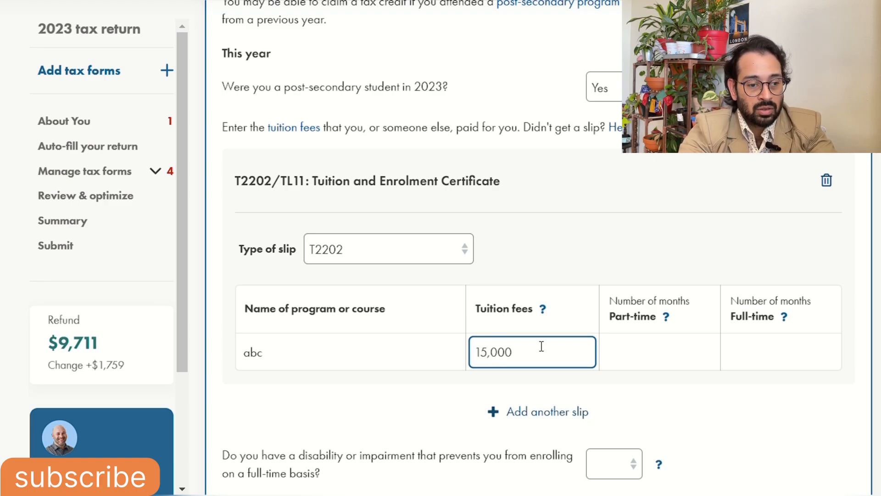
left_click(681, 360)
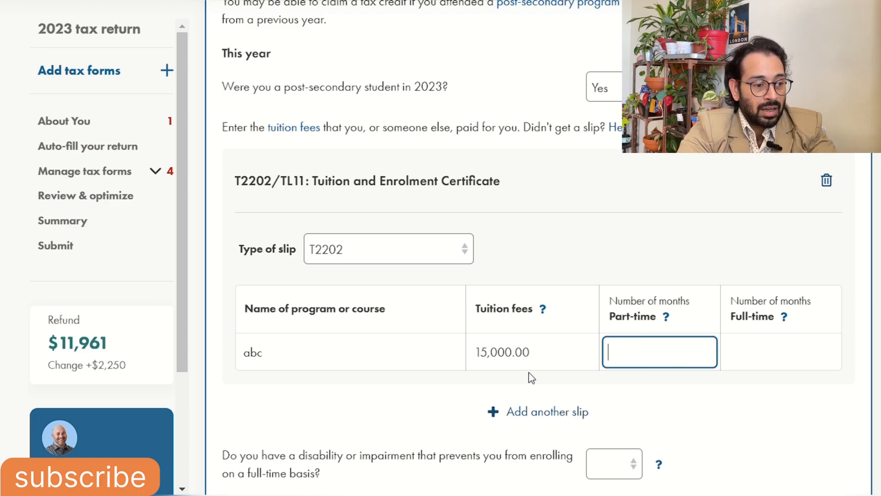
left_click(102, 367)
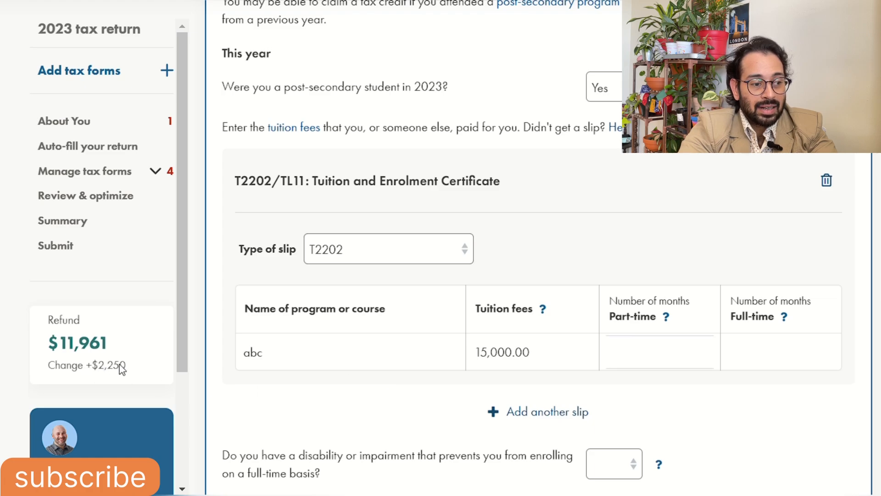